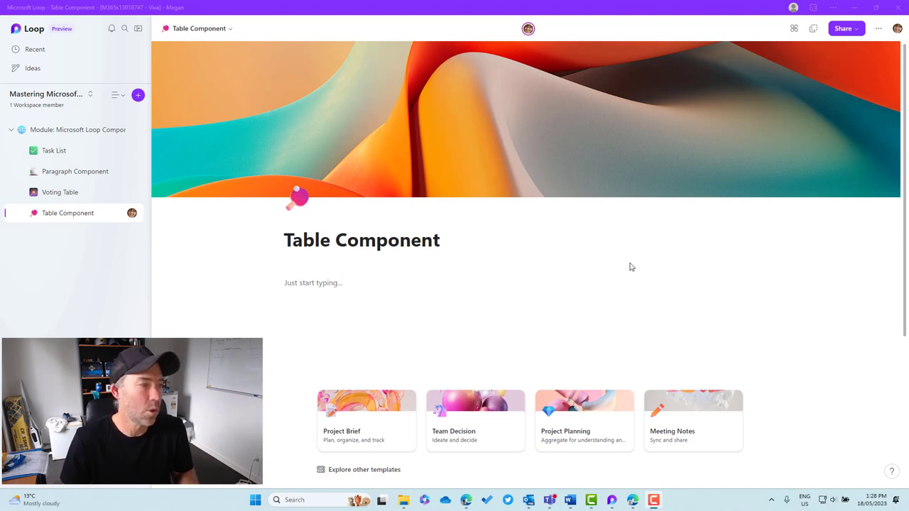
Insert a table into the empty body of the Table Component page
left_click(311, 282)
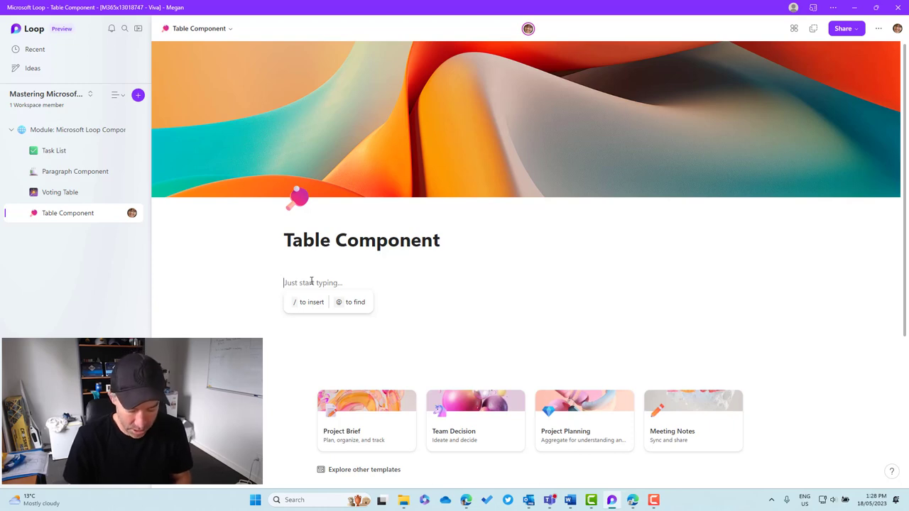
type("/")
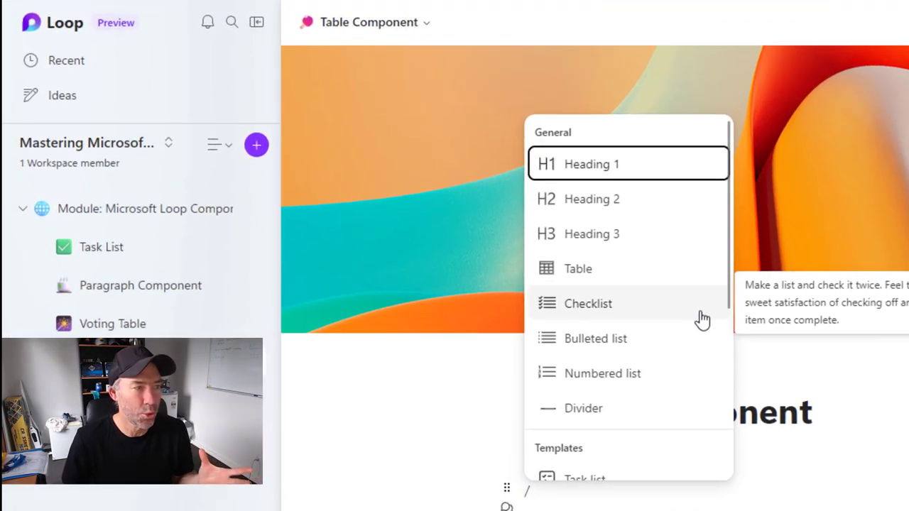
scroll(379, 190, "down", 2)
scroll(702, 320, "down", 3)
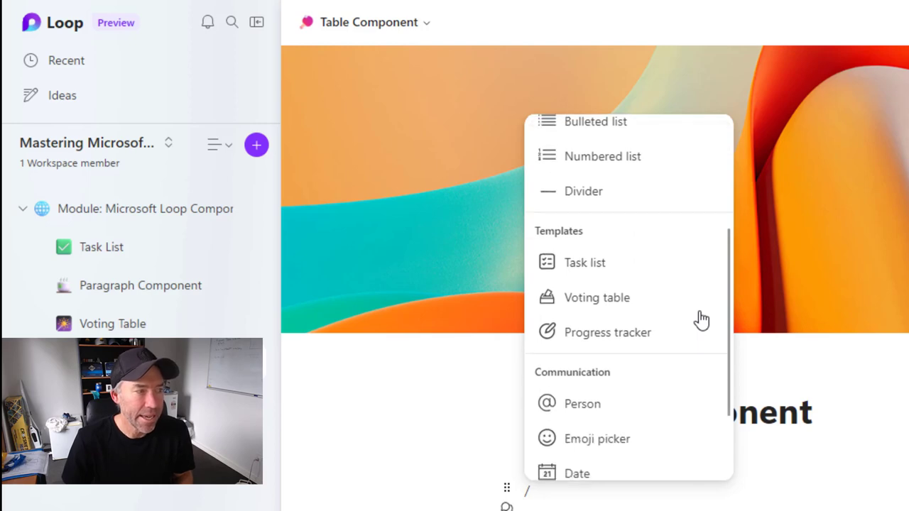
scroll(702, 320, "up", 5)
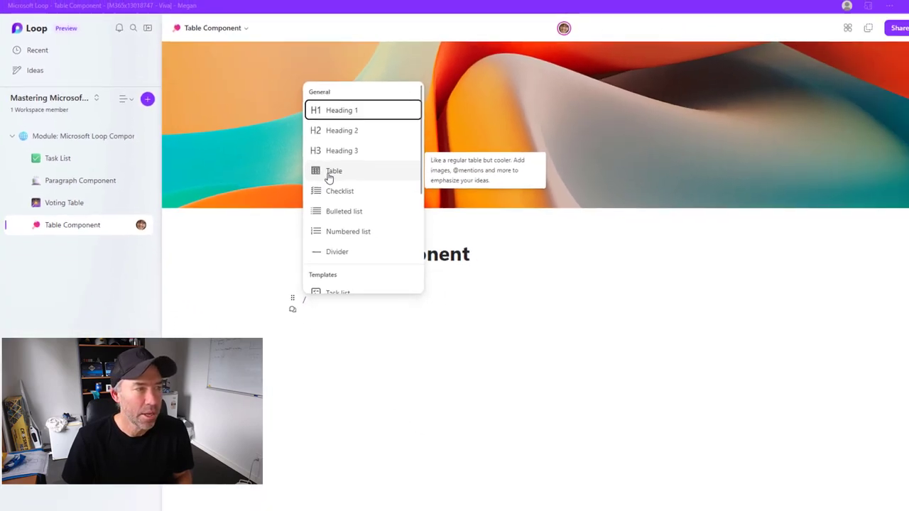
left_click(571, 279)
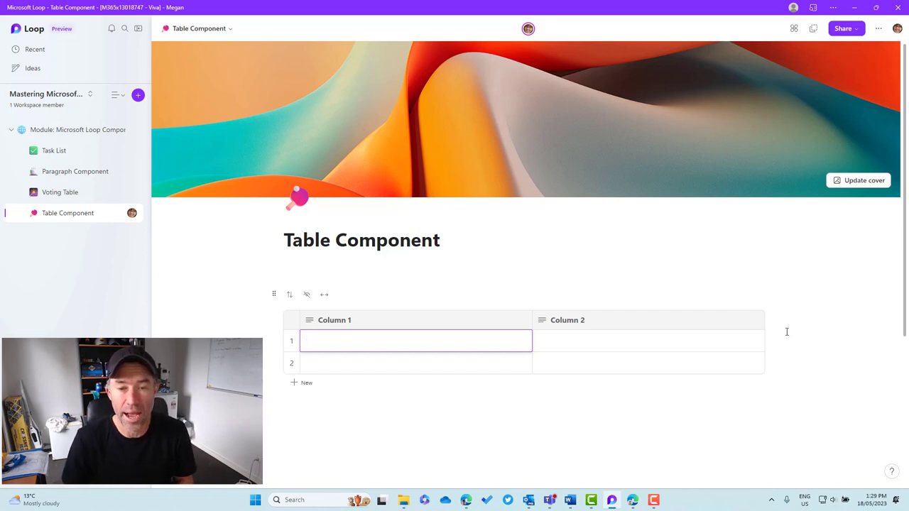
Add the title "Issue tracker" with a siren emoji above the table and format it as Heading 2
left_click(298, 284)
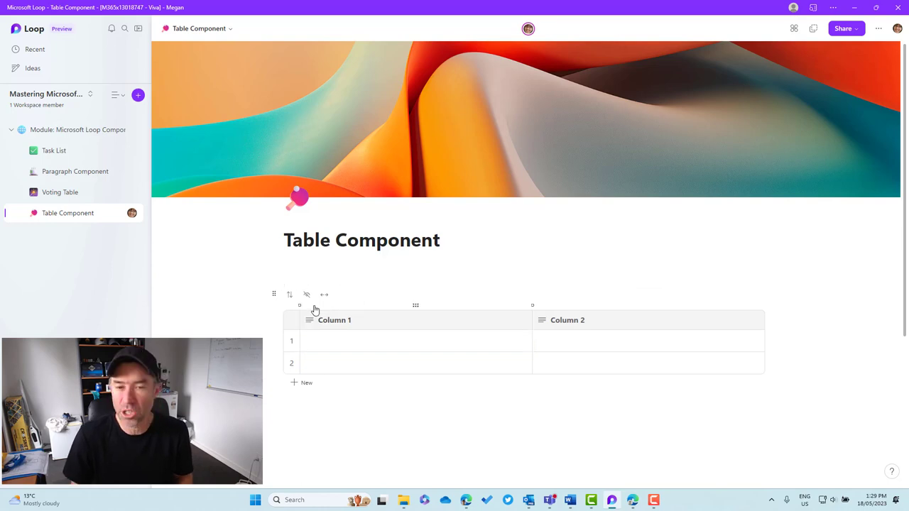
key("alt+Tab")
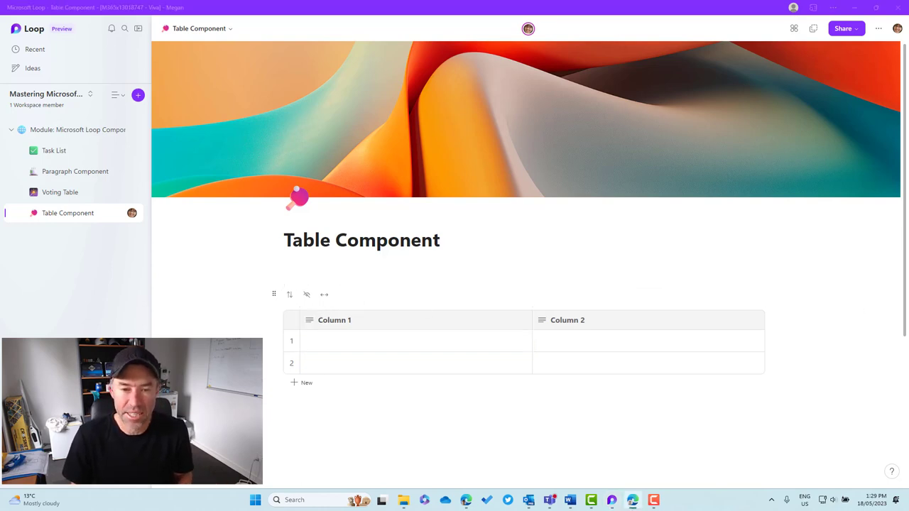
left_click(301, 281)
type("Issue tracker")
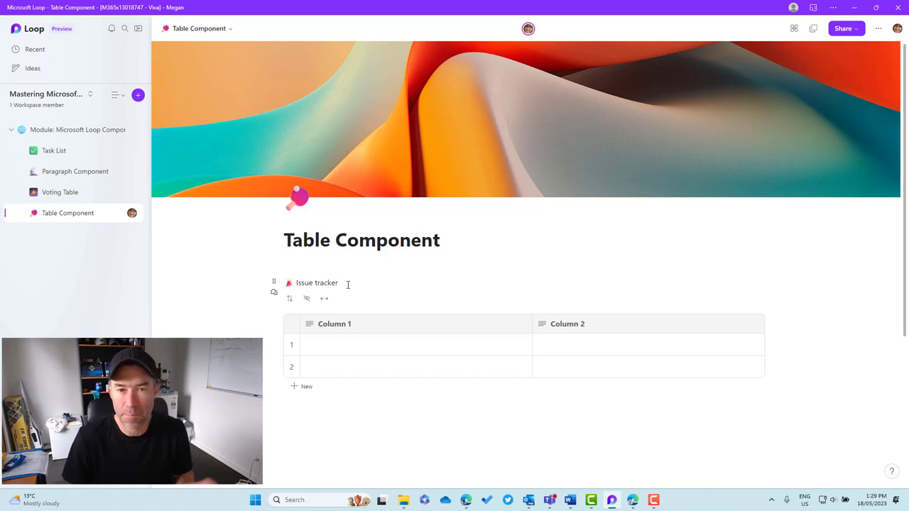
left_click_drag(340, 283, 284, 283)
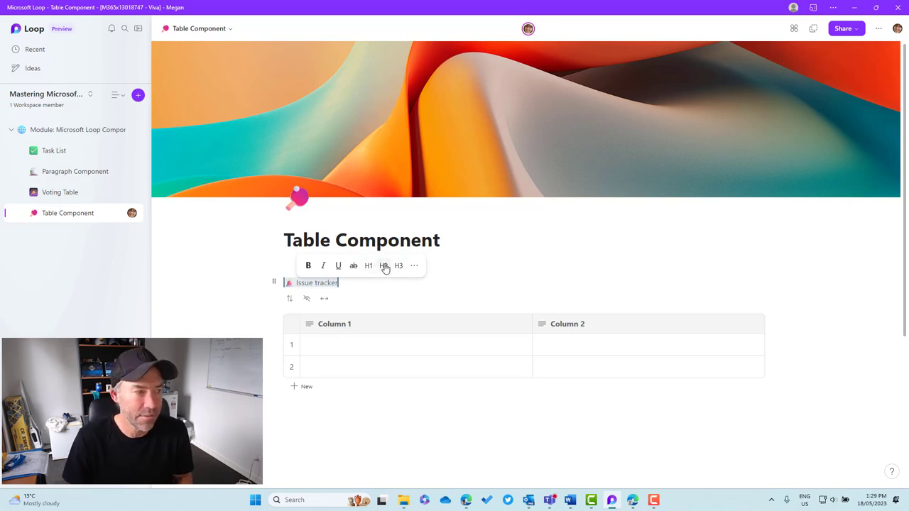
left_click(384, 267)
left_click(413, 281)
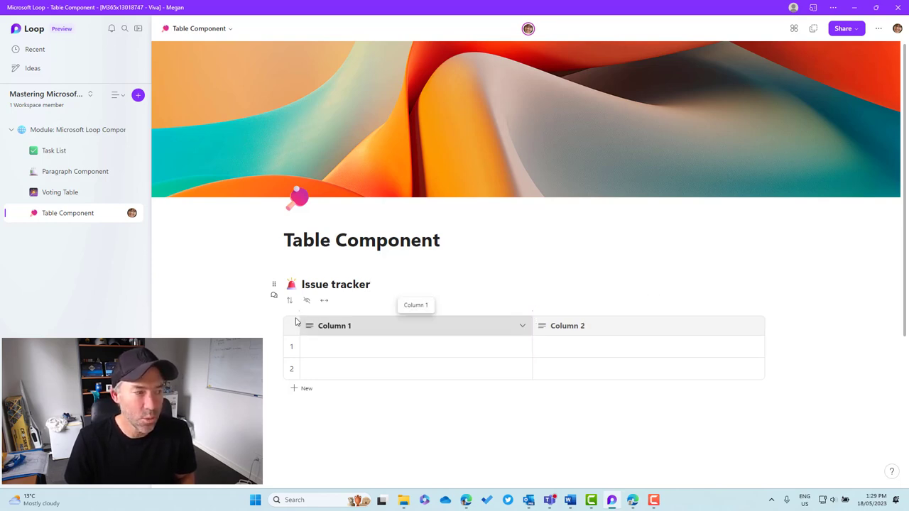
Insert a new column between Column 1 and Column 2
mouse_move(532, 312)
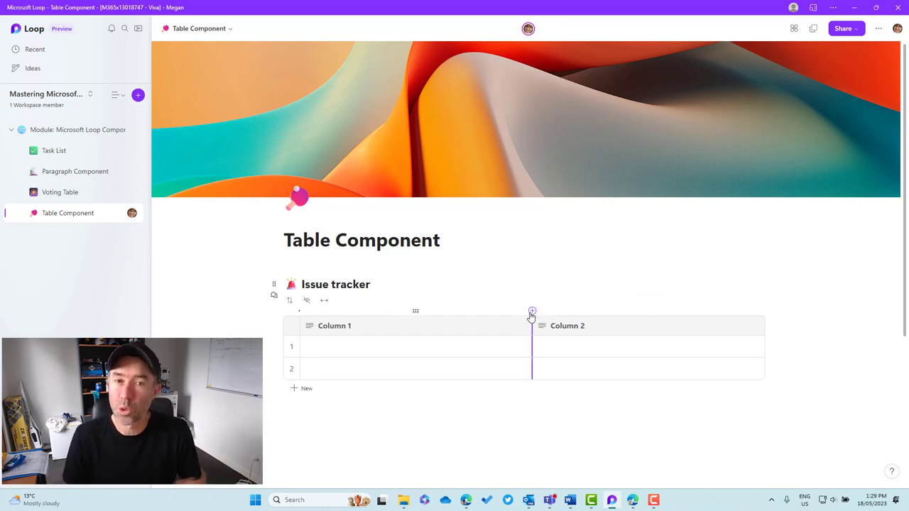
left_click(531, 313)
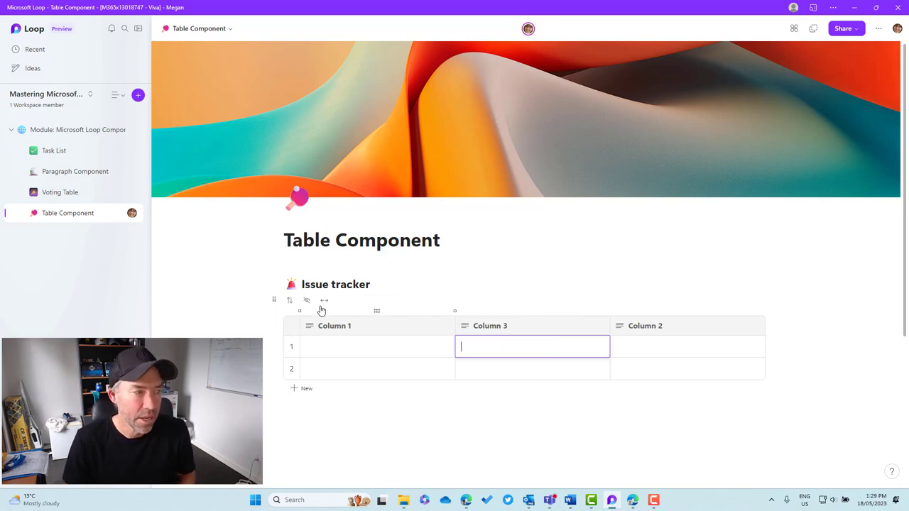
Look at the table's block options and its sort options without applying any
left_click(275, 302)
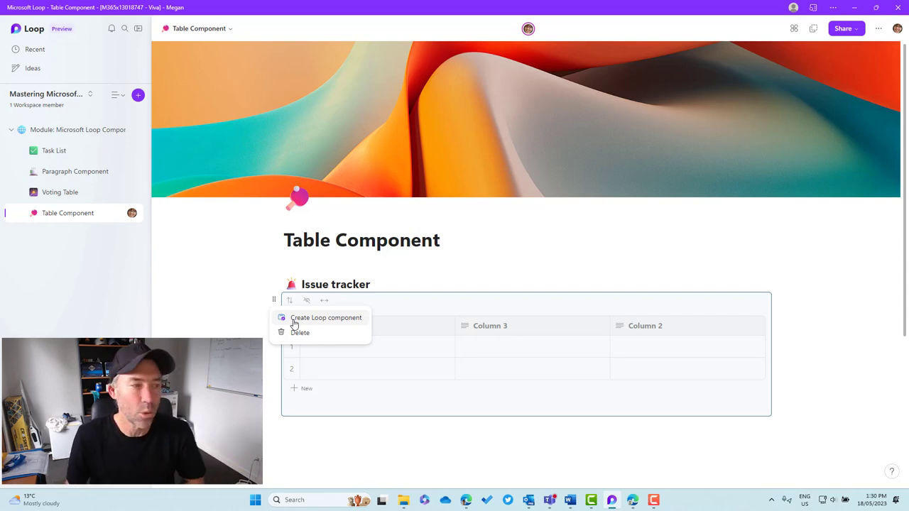
left_click(413, 279)
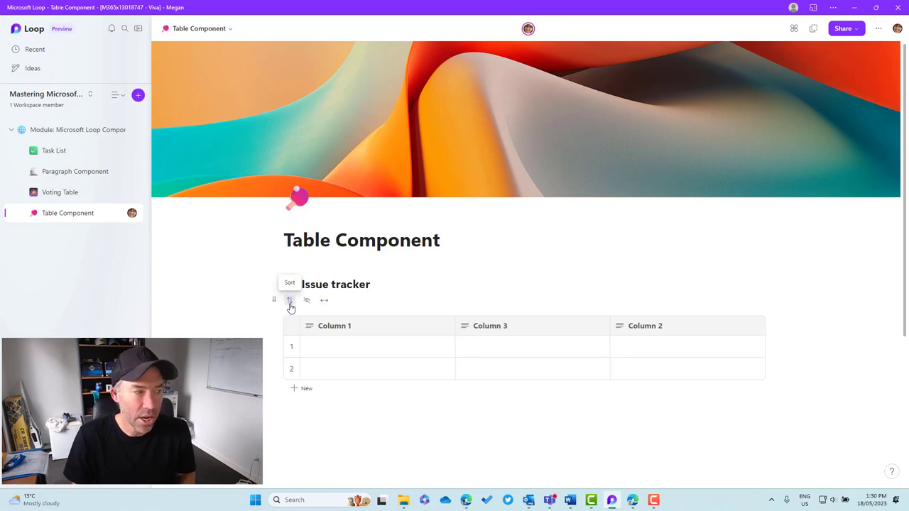
left_click(290, 301)
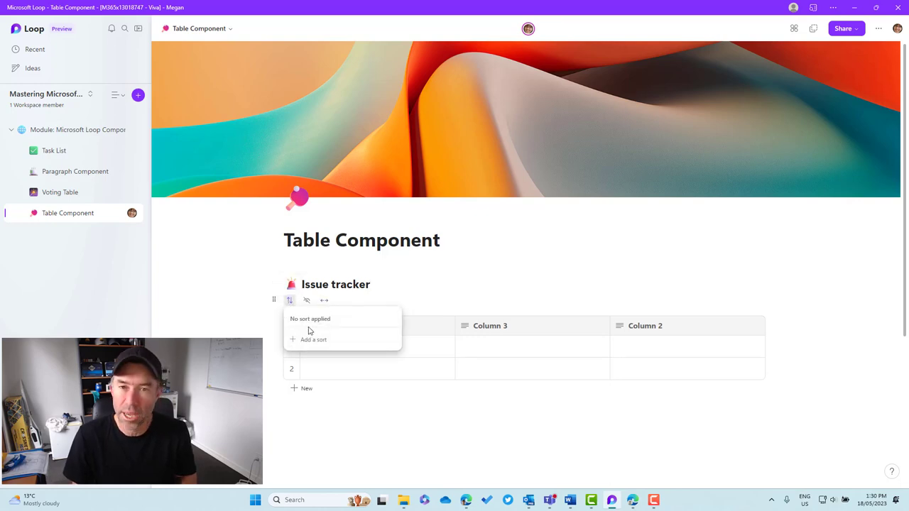
left_click(419, 281)
Hide Column 3 of the table and show it again
left_click(307, 302)
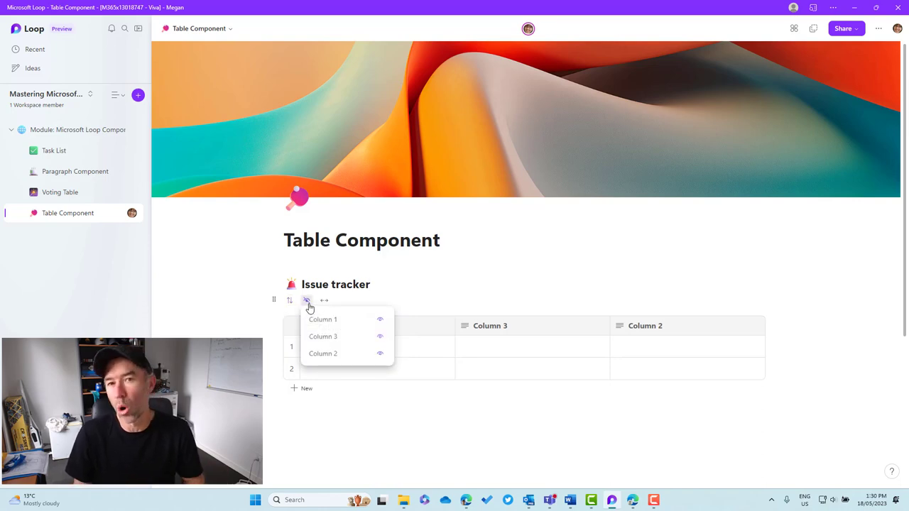
left_click(380, 336)
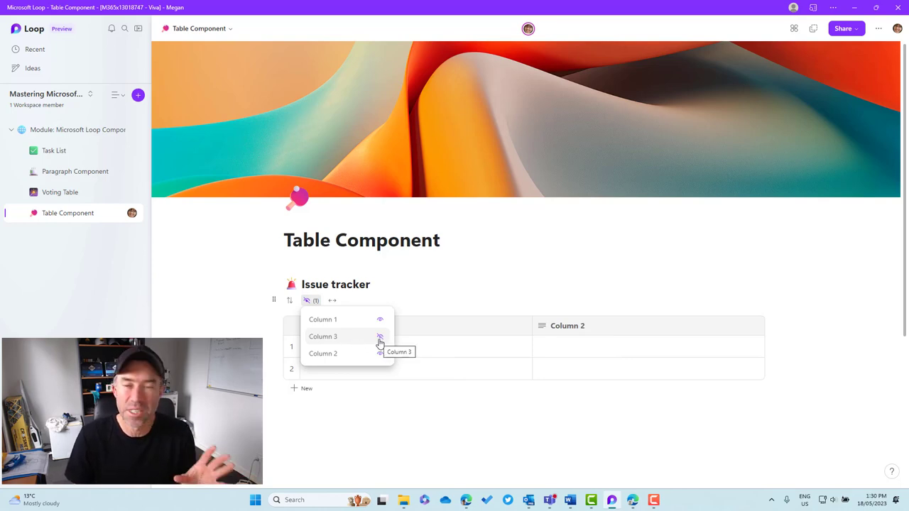
left_click(380, 338)
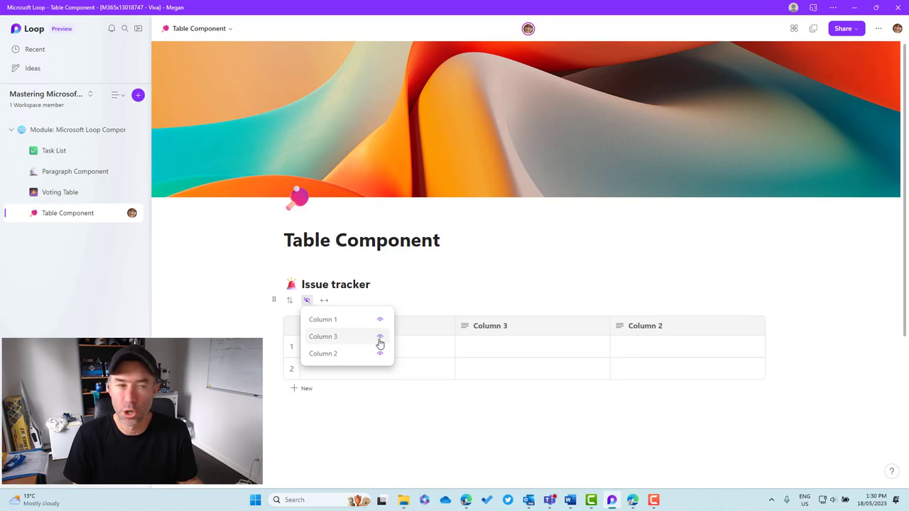
left_click(415, 301)
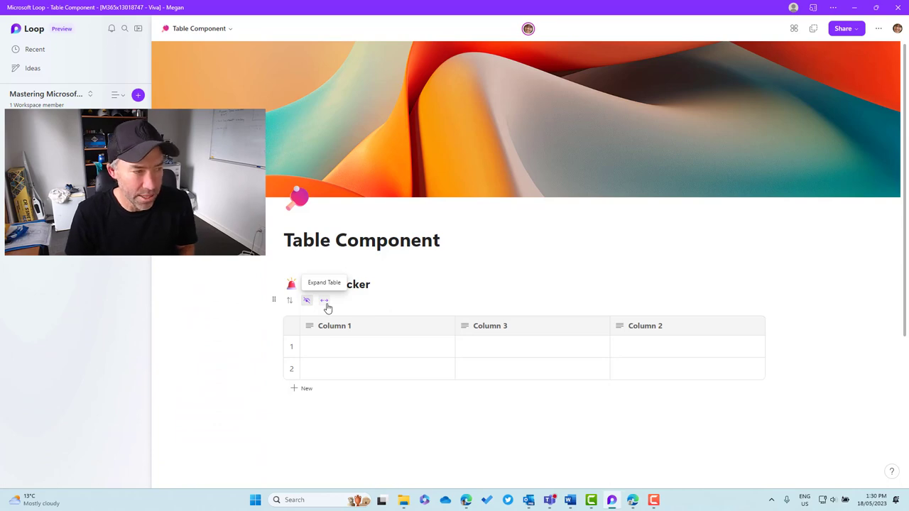
Expand the table's width and collapse it again, and select the first row
left_click(326, 304)
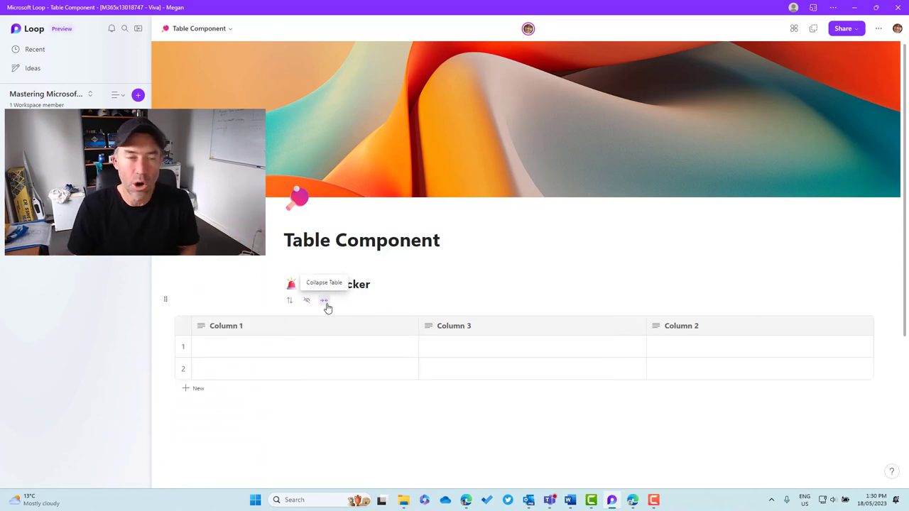
left_click(326, 303)
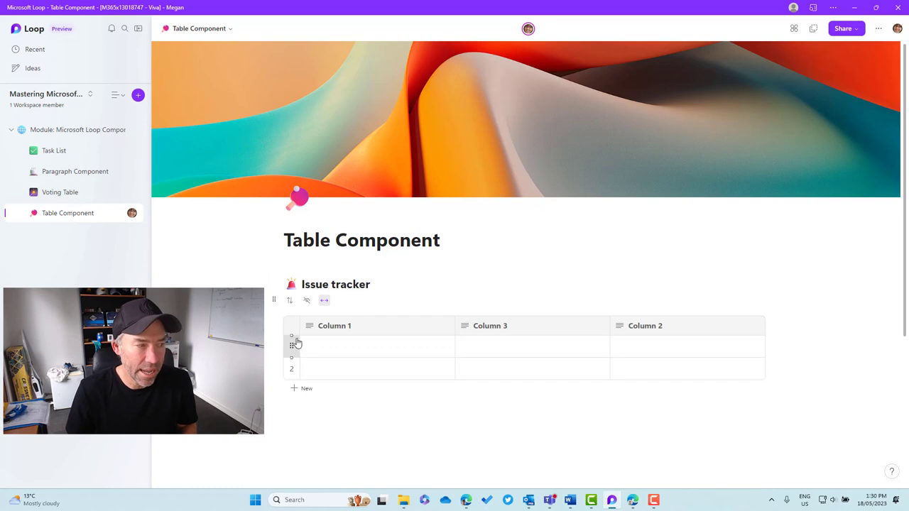
mouse_move(292, 334)
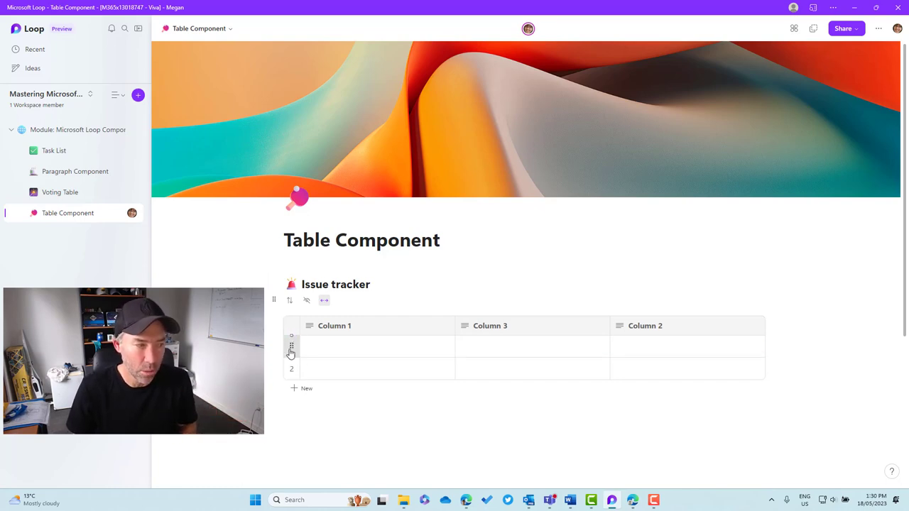
mouse_move(290, 348)
left_mouse_down()
mouse_move(291, 371)
mouse_move(290, 346)
left_mouse_up()
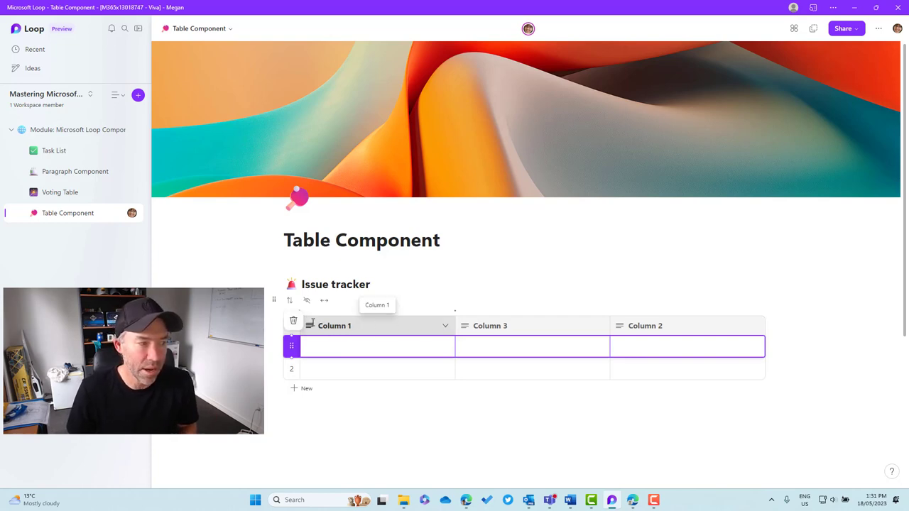
Move Column 3 in front of Column 1 and delete it from the table
left_click(511, 328)
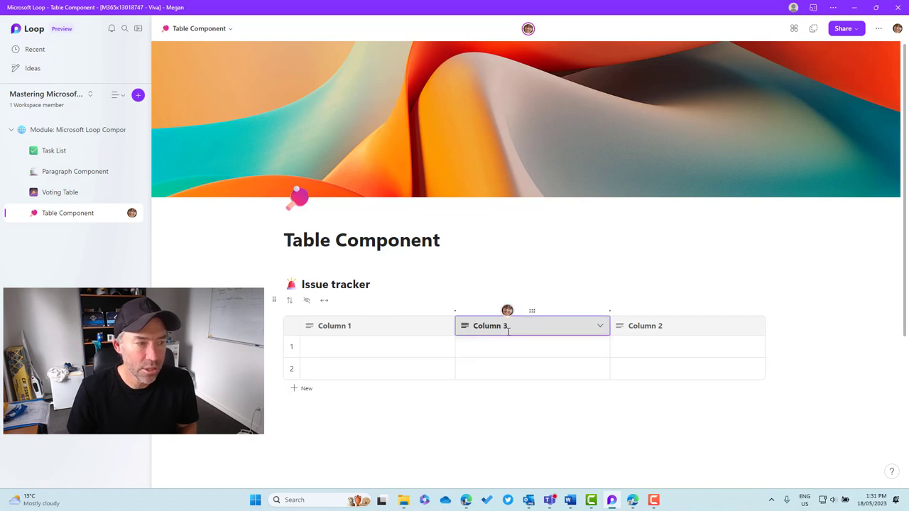
left_click_drag(531, 314, 370, 317)
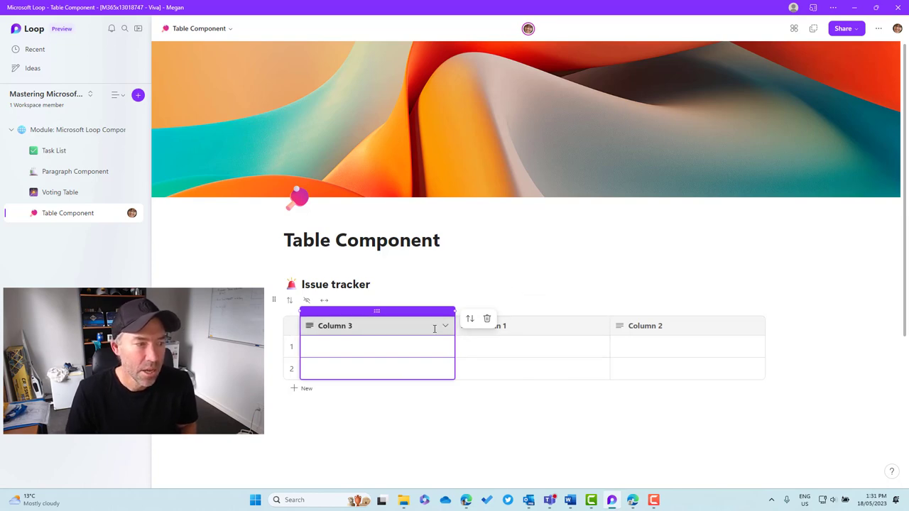
left_click(487, 320)
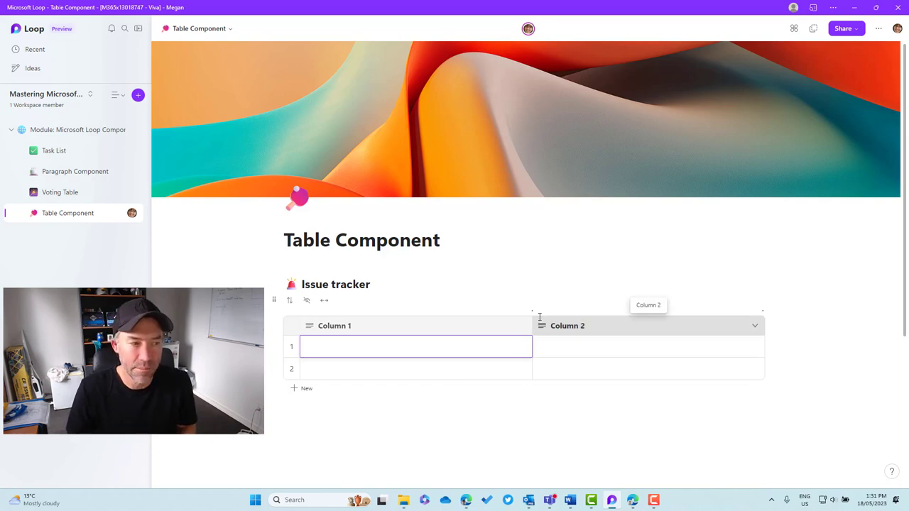
Add a third column at the end of the table and rename Column 1 as "Issue"
left_click(763, 312)
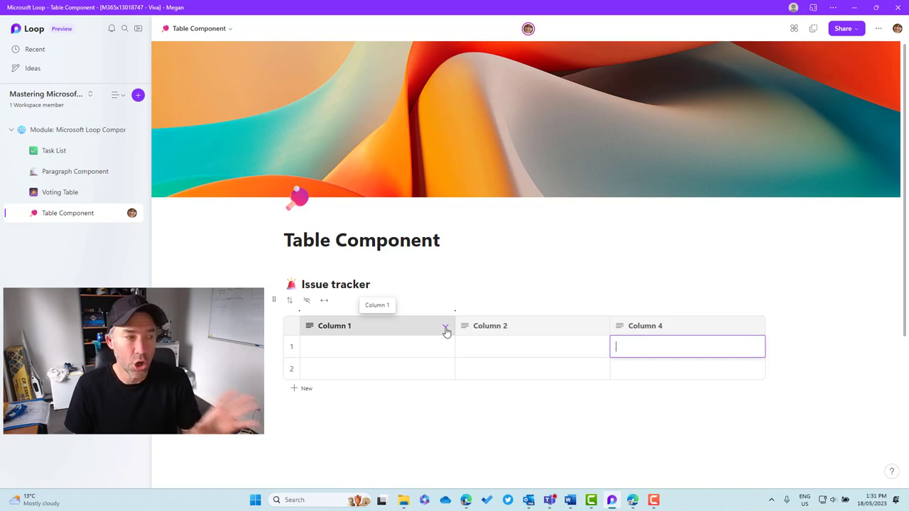
left_click(445, 329)
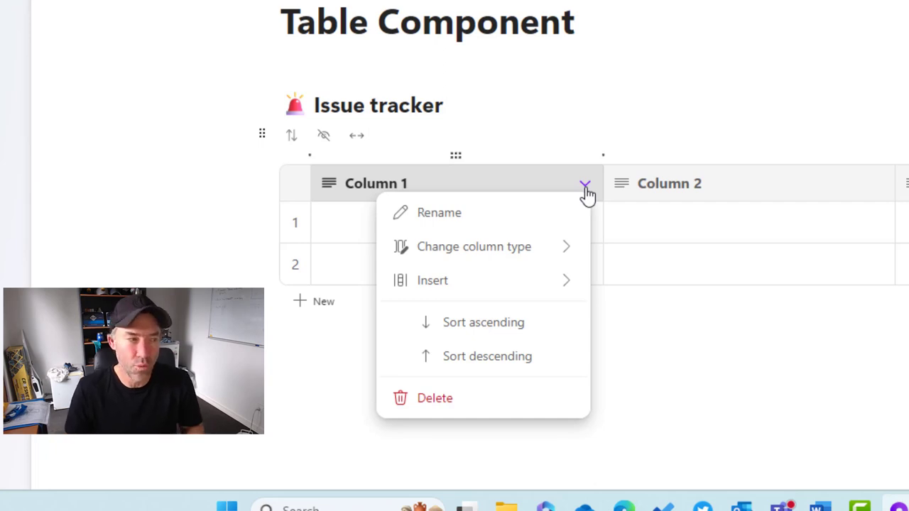
left_click(449, 222)
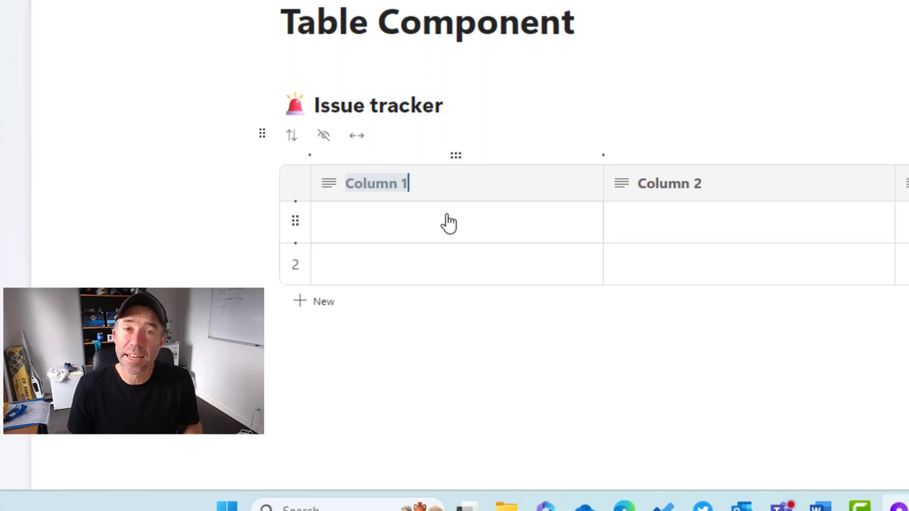
type("Issue")
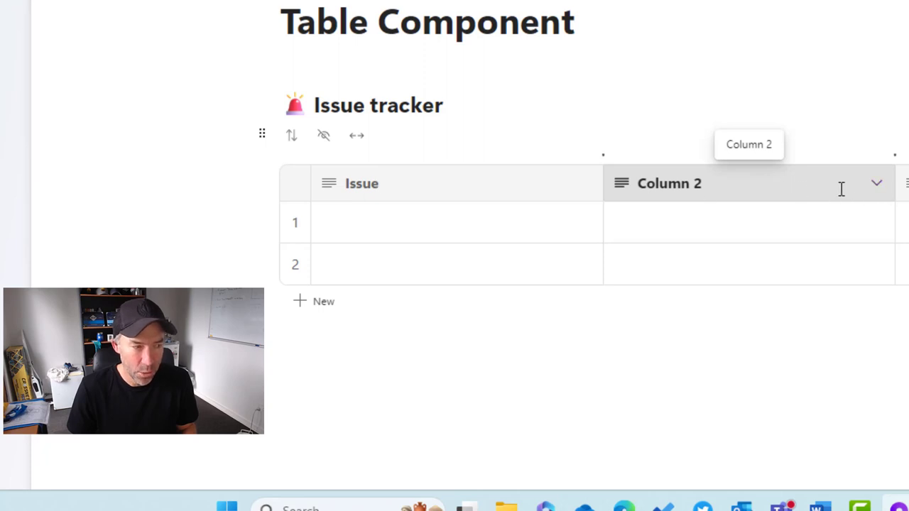
Rename Column 2 as "Category" and the last column as "Status"
left_click(876, 185)
left_click(855, 215)
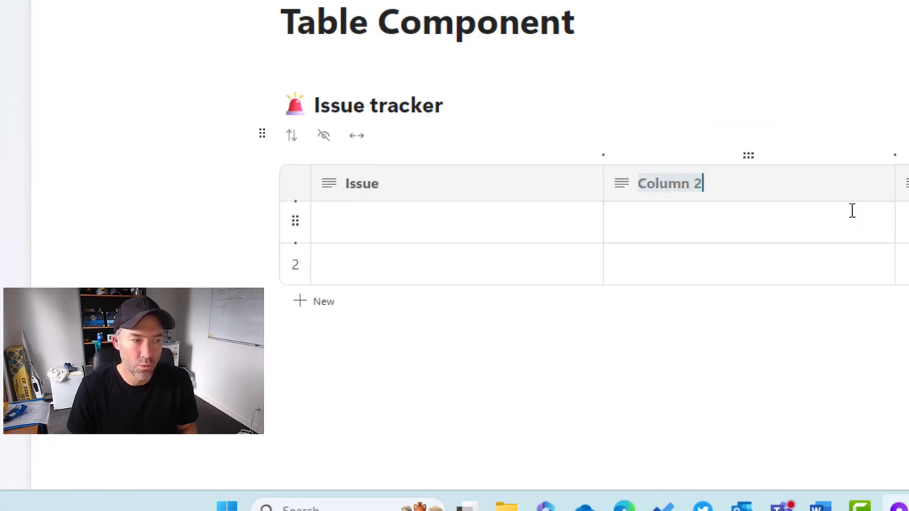
type("category")
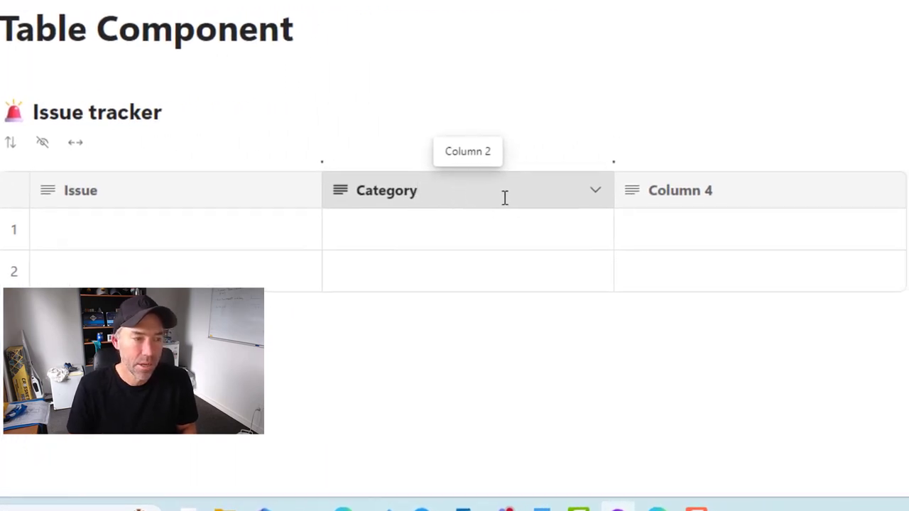
left_click(888, 191)
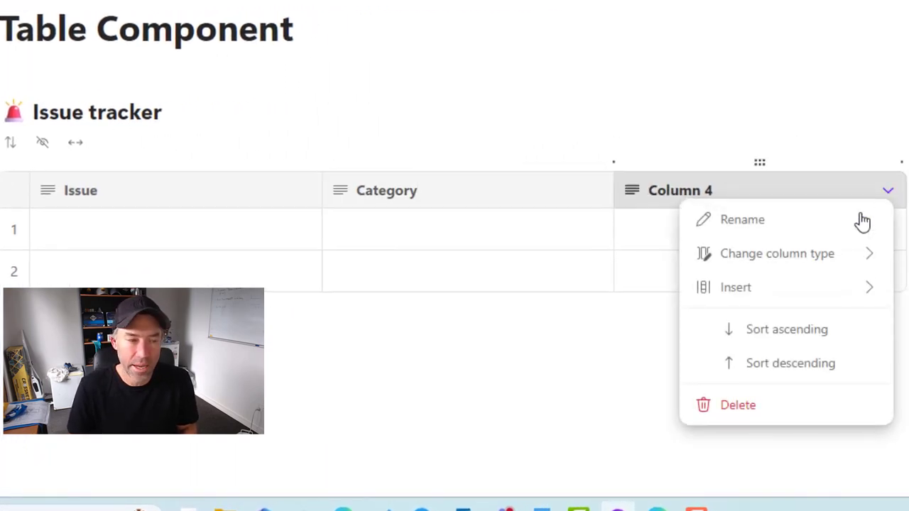
left_click(742, 220)
type("Status")
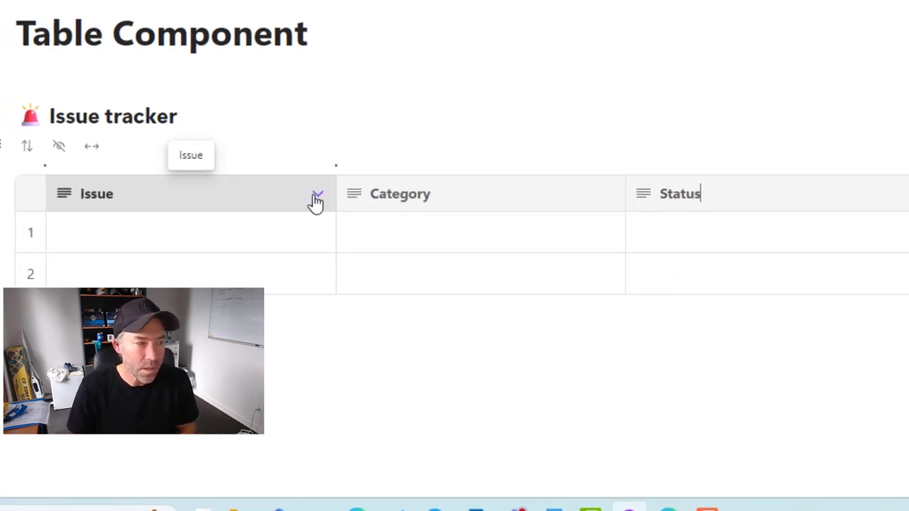
Look over the Issue column's available types, and start a new label group named "Category" for the Category column
left_click(316, 199)
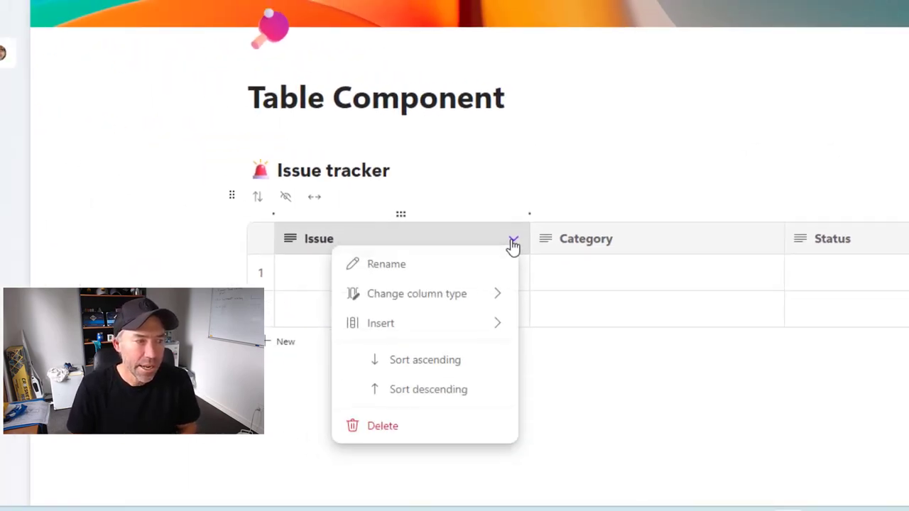
mouse_move(272, 264)
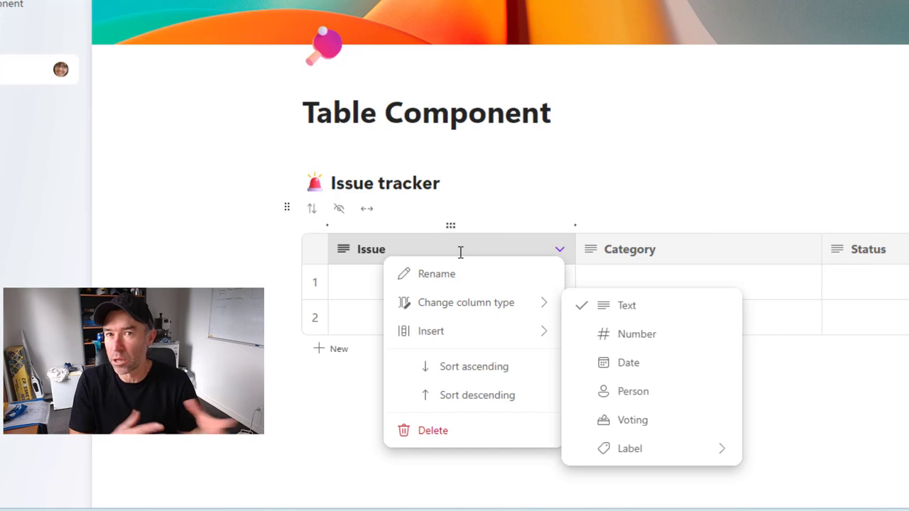
left_click(806, 249)
left_click(806, 249)
mouse_move(499, 308)
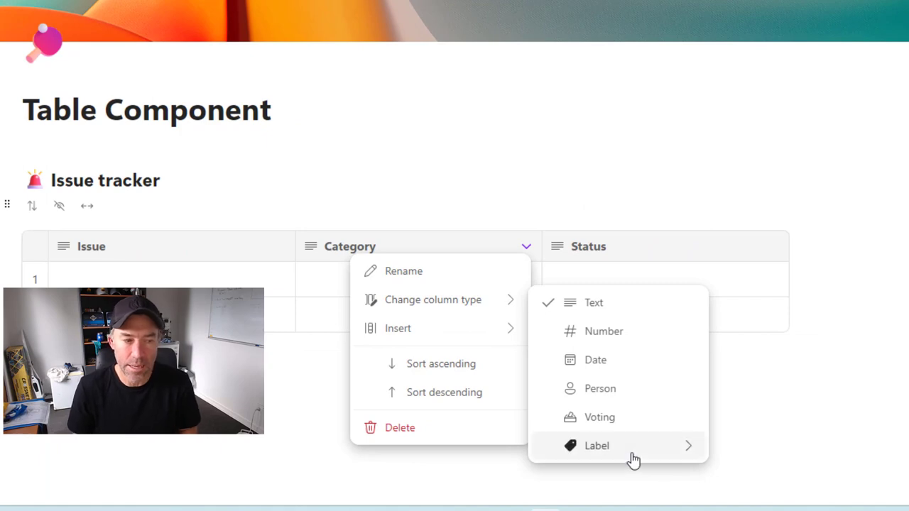
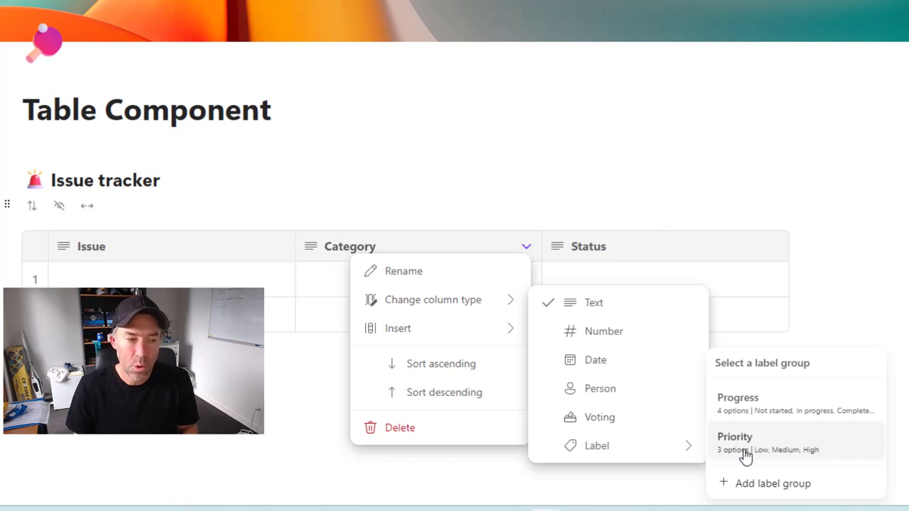
left_click(759, 487)
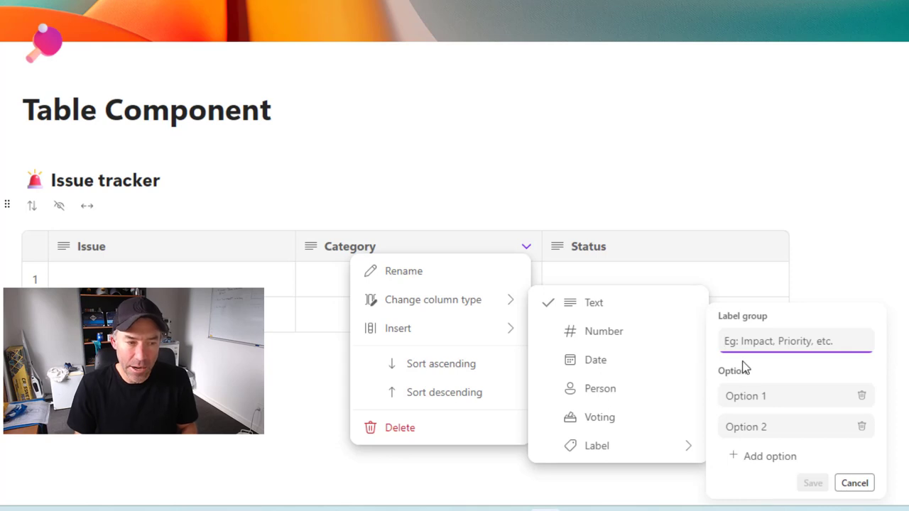
type("Category")
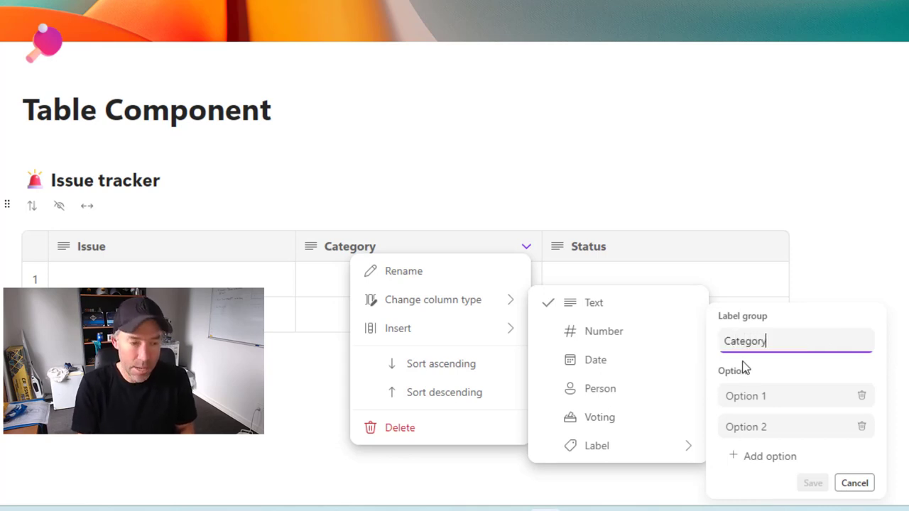
Give the new label group the options "Bug" and "Feature Request" and save it as the Category column's type
left_click(783, 399)
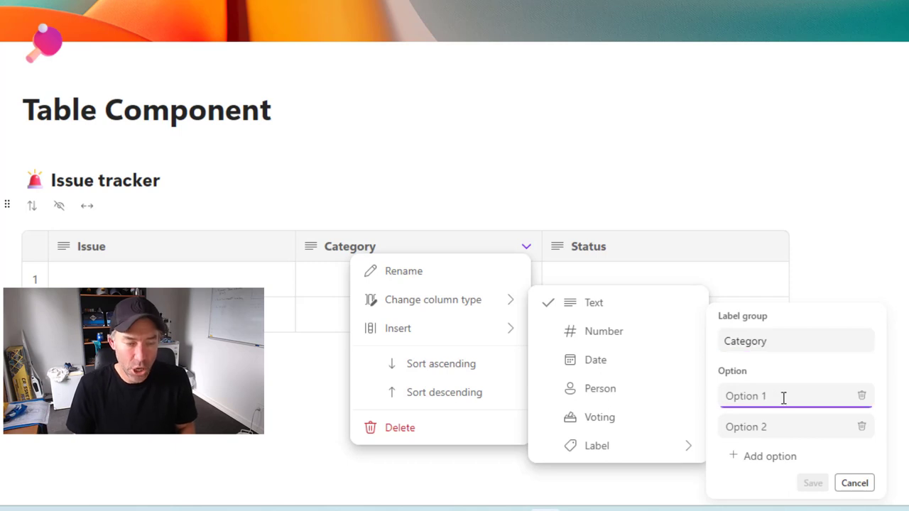
type("Bug")
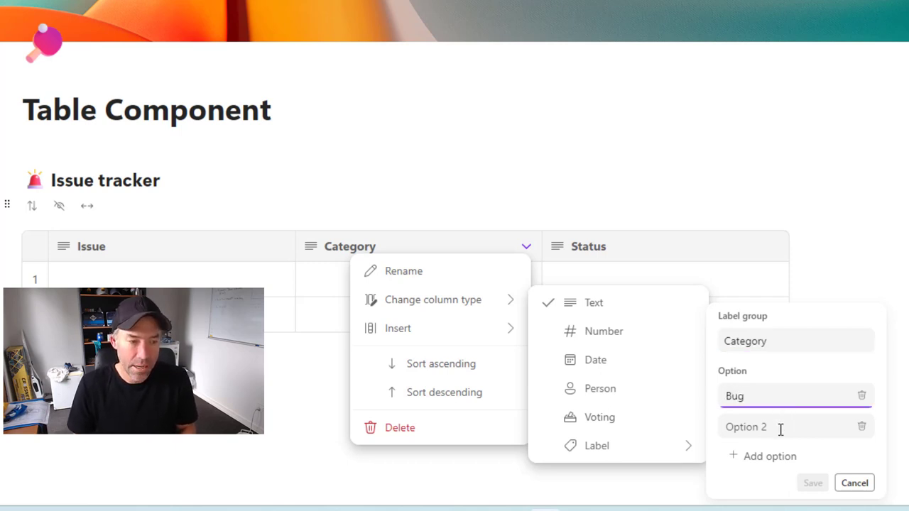
left_click(780, 429)
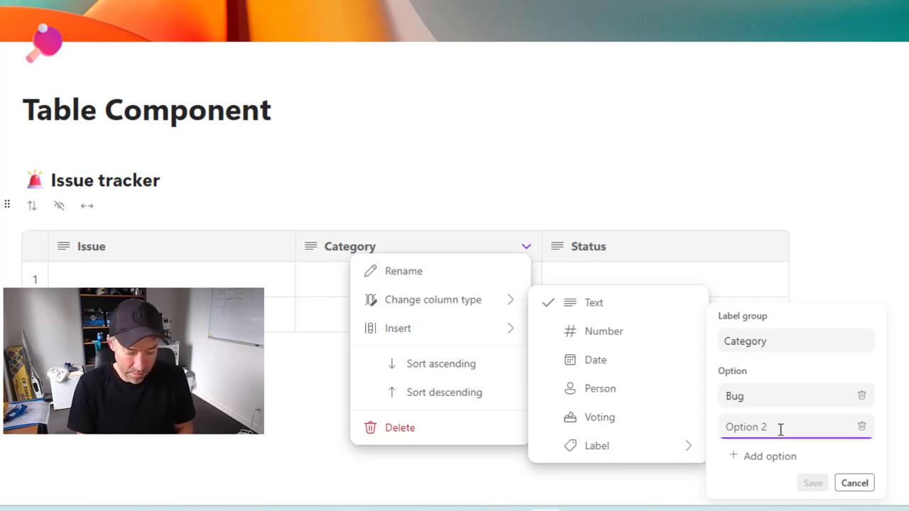
type("Feature Requa")
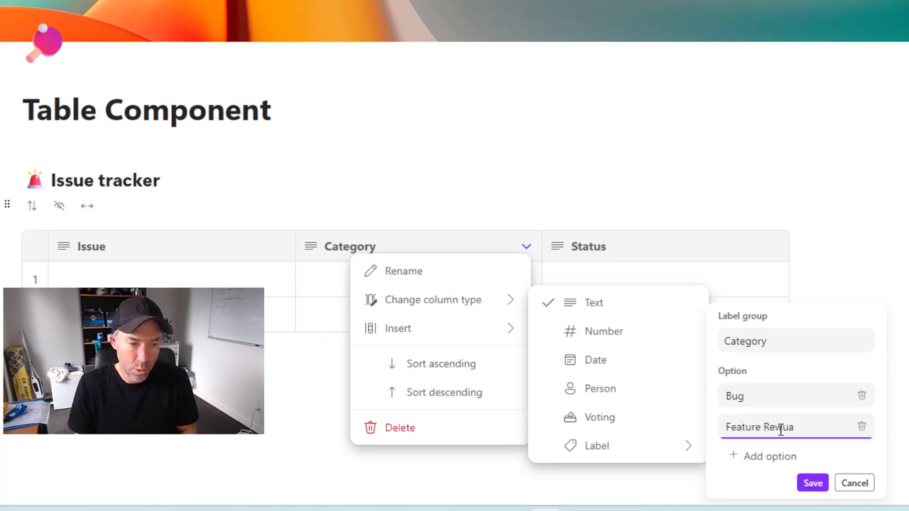
type("ewua")
key("BackSpace")
key("BackSpace")
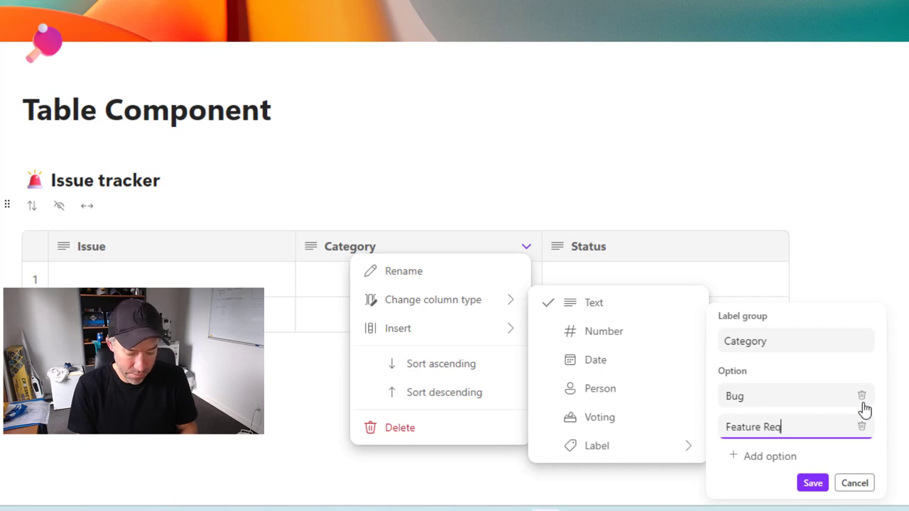
type("uest")
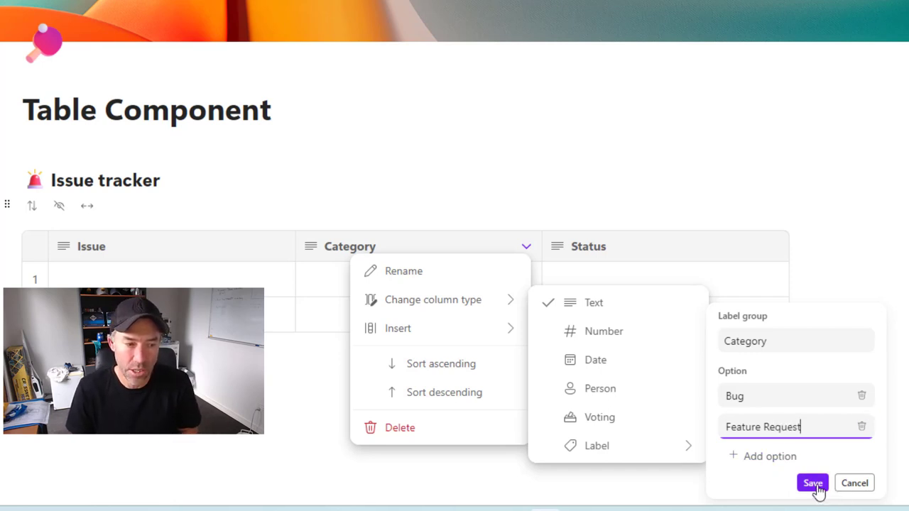
left_click(816, 488)
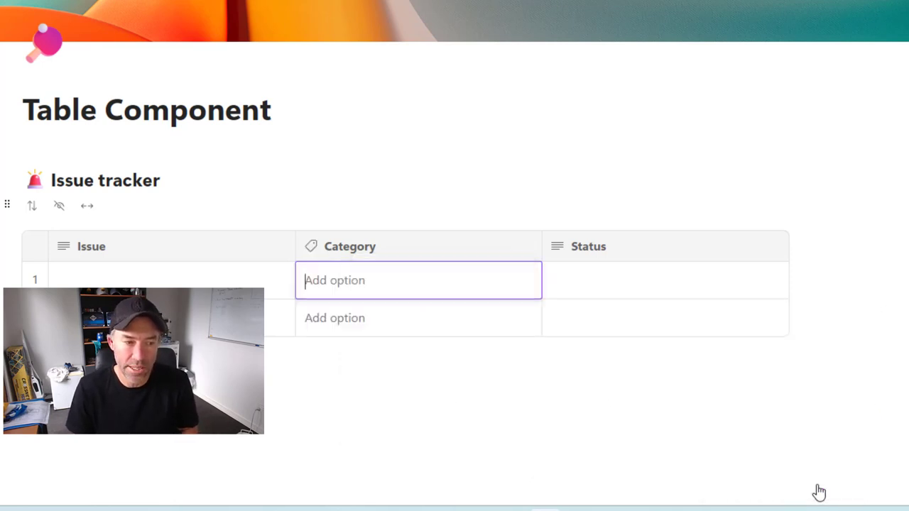
Check which label group is assigned to the Category column, leaving the selection as it is
left_click(526, 247)
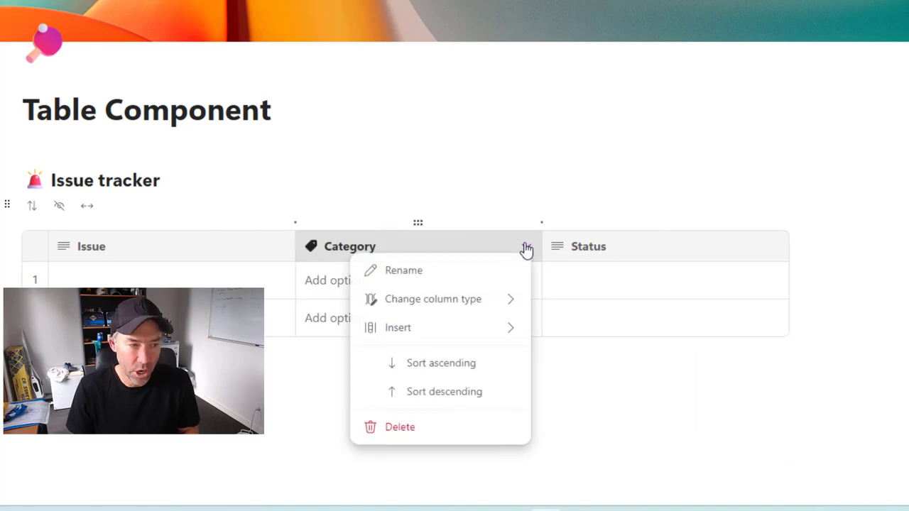
left_click(473, 308)
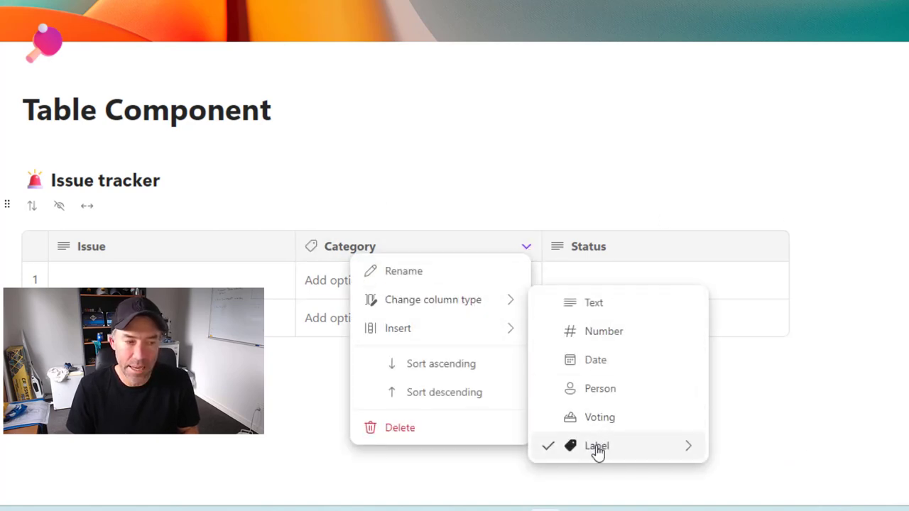
mouse_move(598, 453)
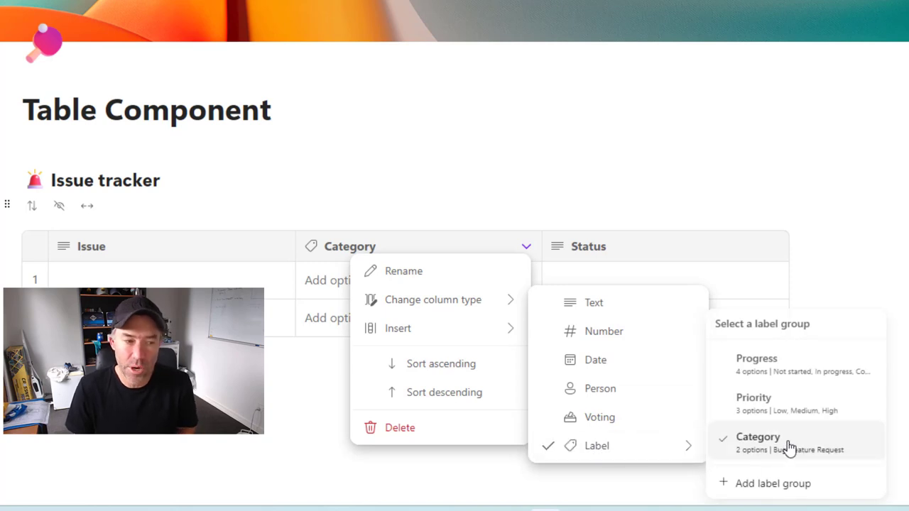
left_click(610, 176)
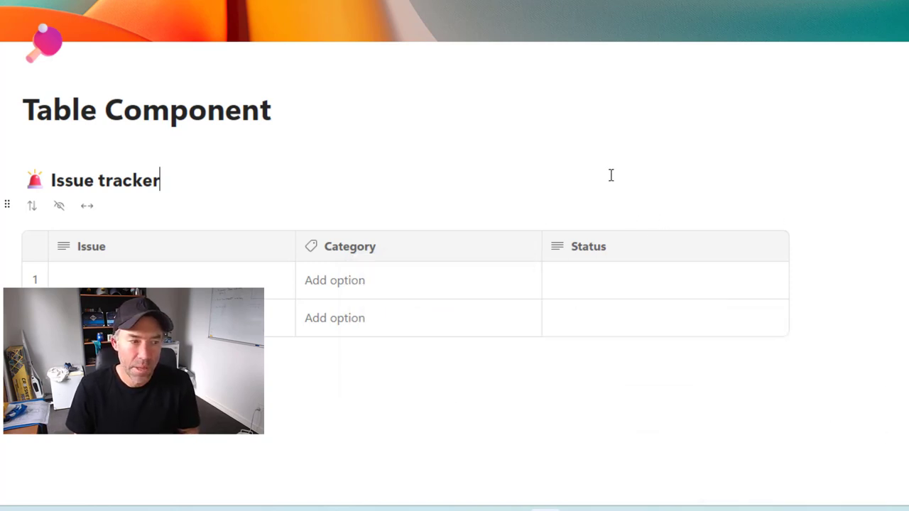
Change the Status column's type to Label using the Progress label group
left_click(773, 250)
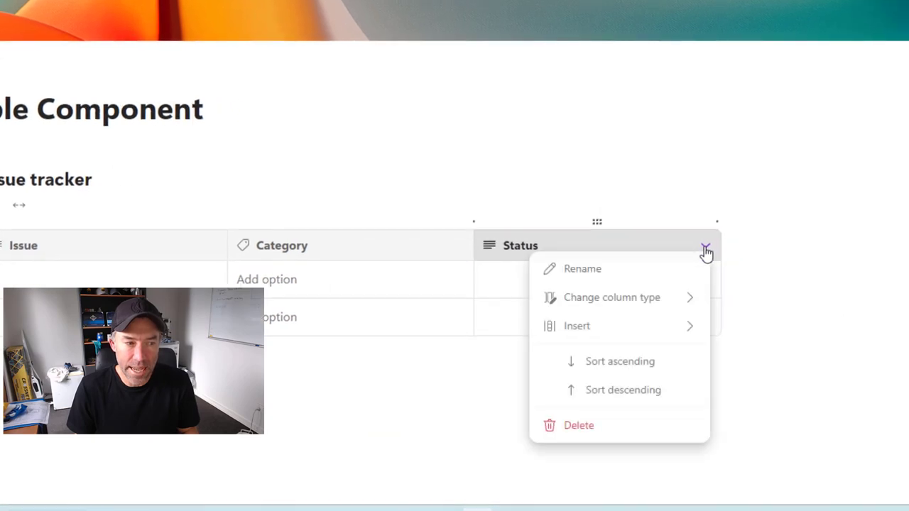
mouse_move(690, 302)
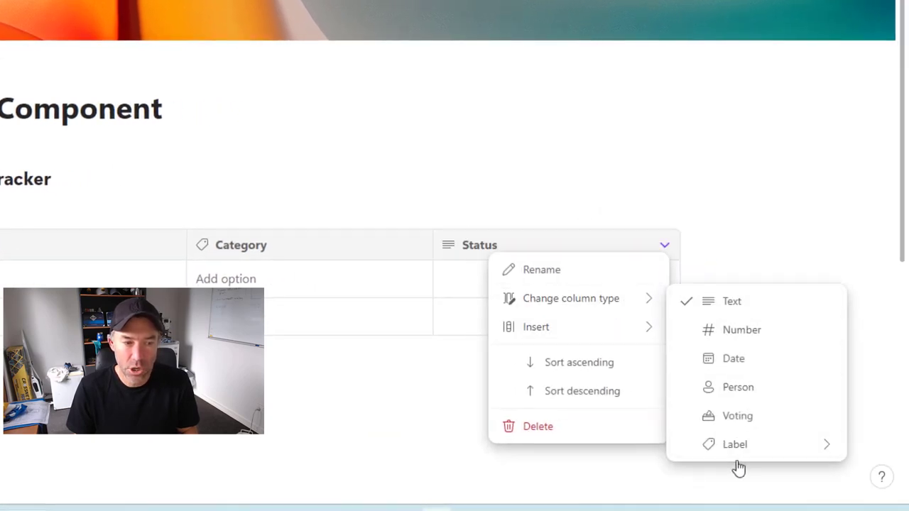
mouse_move(734, 448)
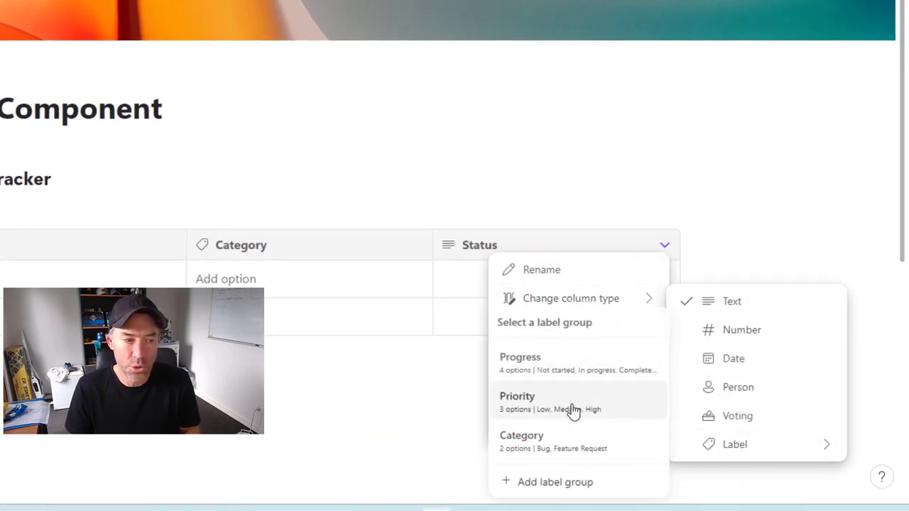
left_click(539, 374)
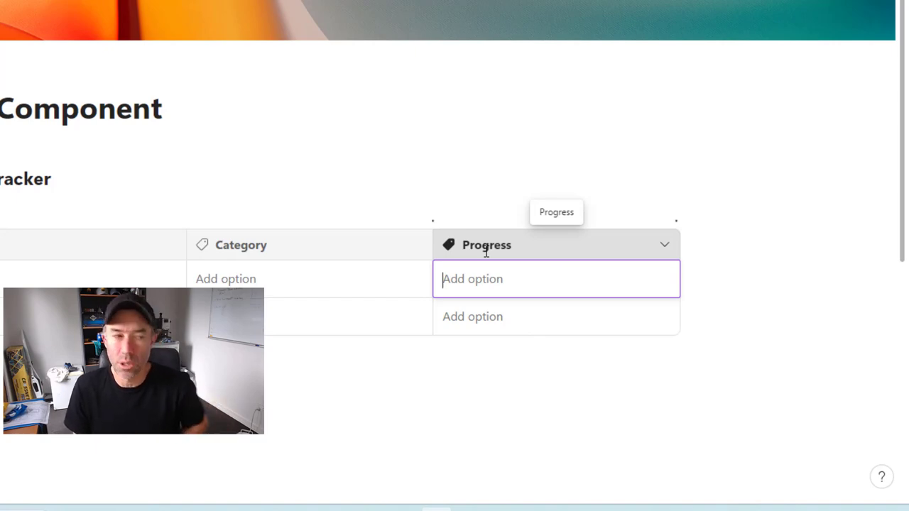
left_click(658, 240)
left_click(664, 245)
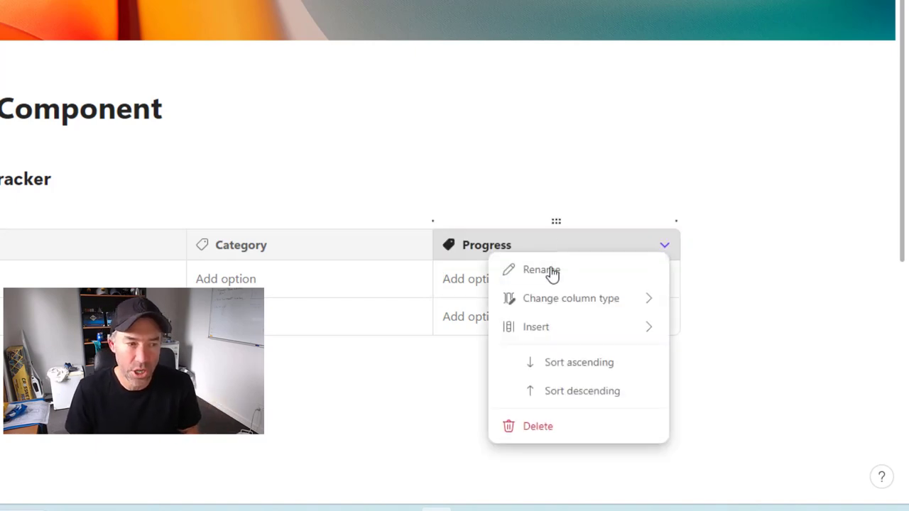
left_click(552, 272)
left_click(496, 246)
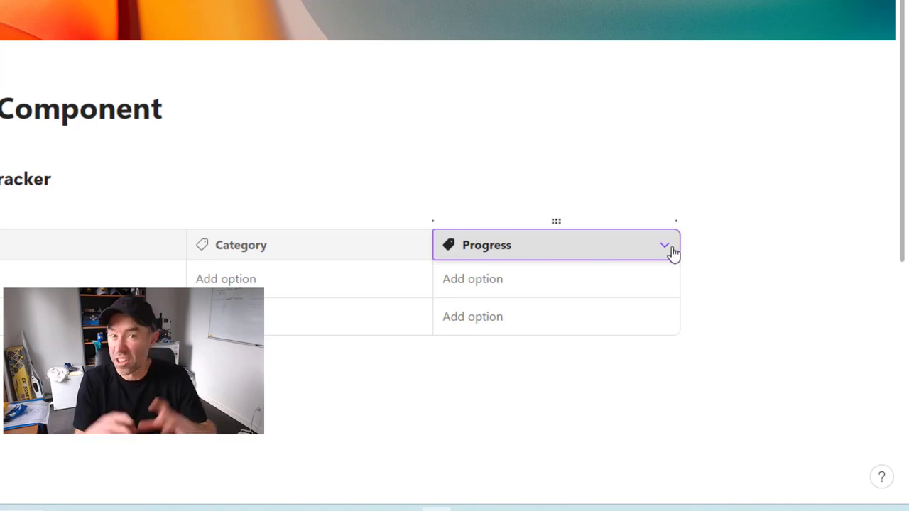
key("Return")
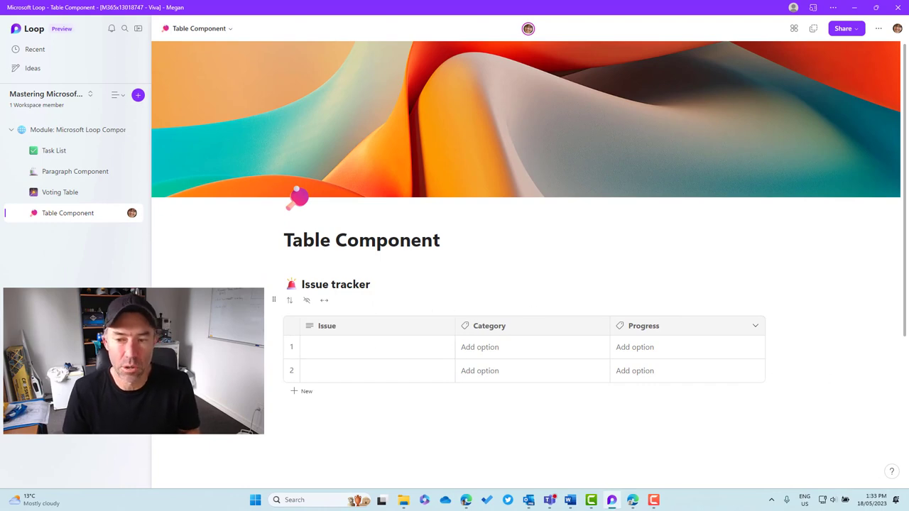
Add a column at the end of the table after Progress and change its type to Person
left_click(763, 313)
left_click(756, 325)
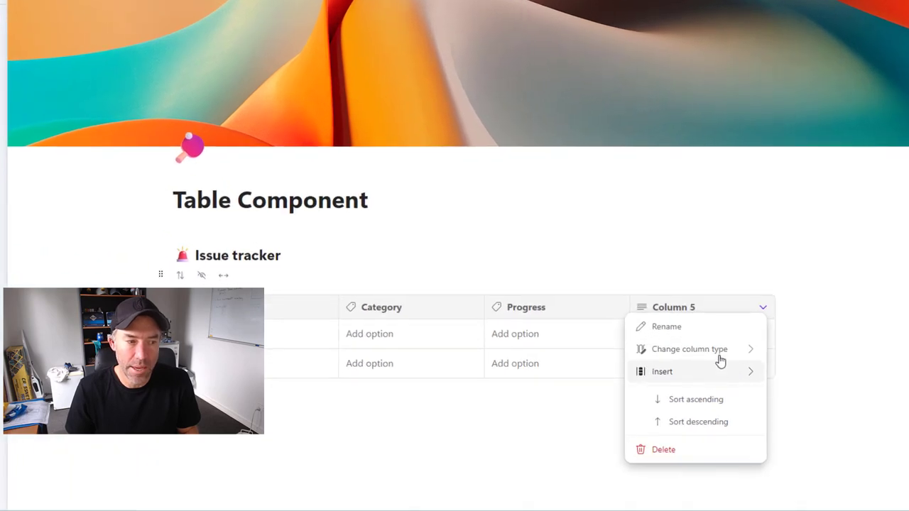
mouse_move(721, 358)
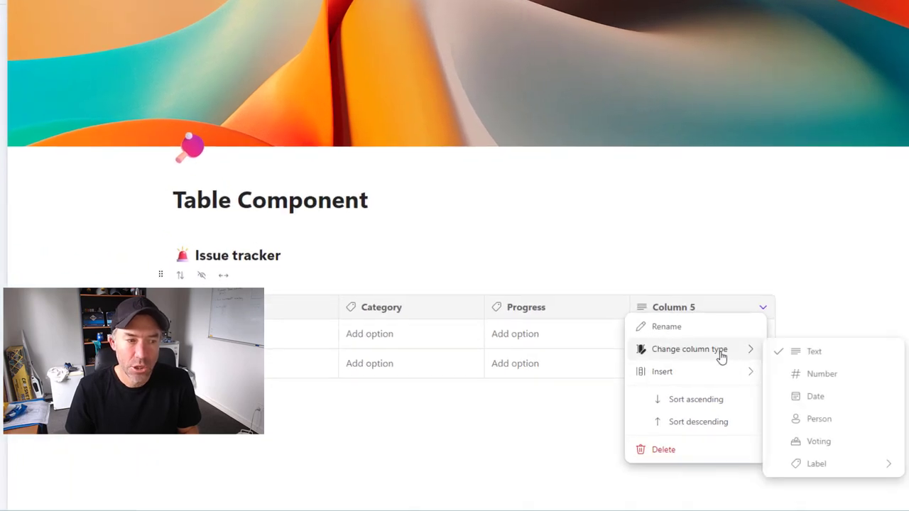
left_click(823, 422)
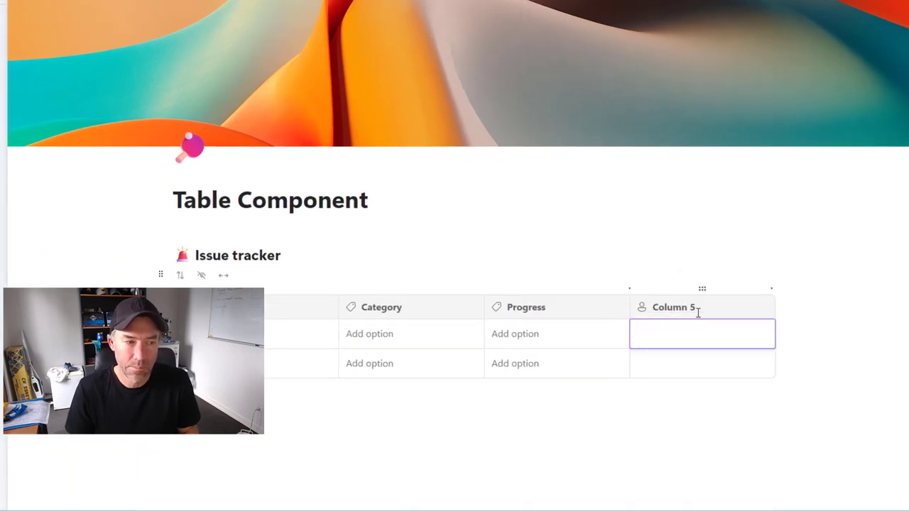
Rename the new Person column as "Owner"
left_click(761, 307)
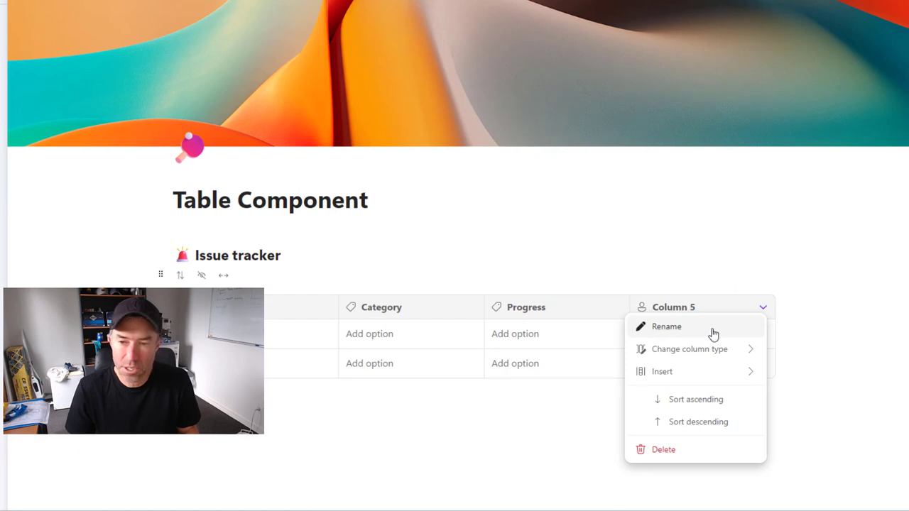
key("Escape")
left_click(682, 308)
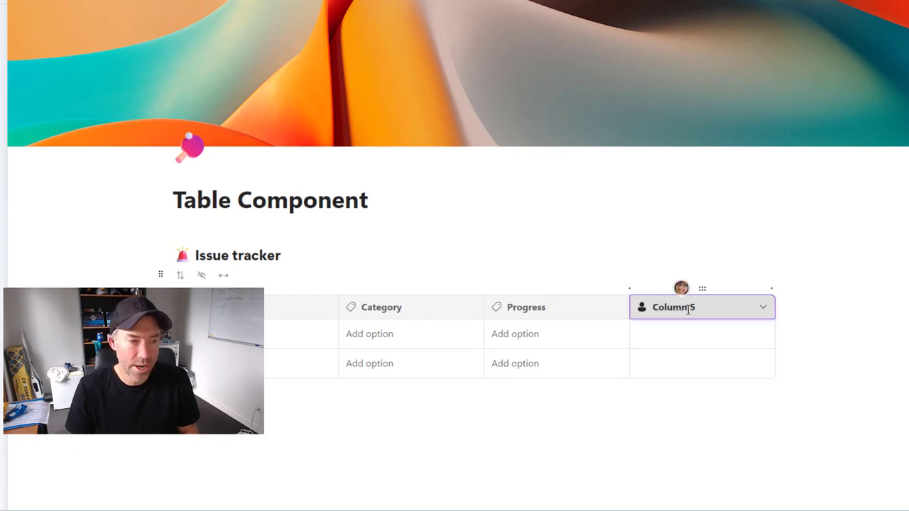
left_click(761, 308)
key("Escape")
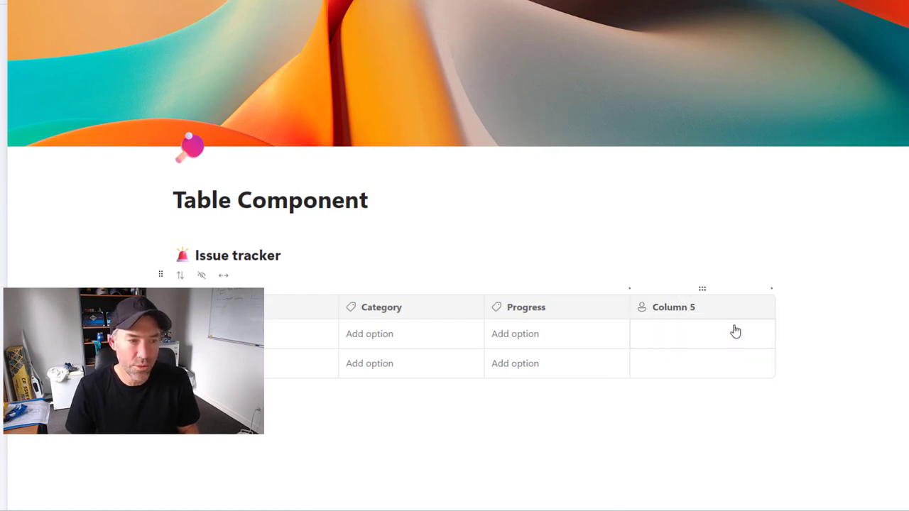
type("Owner")
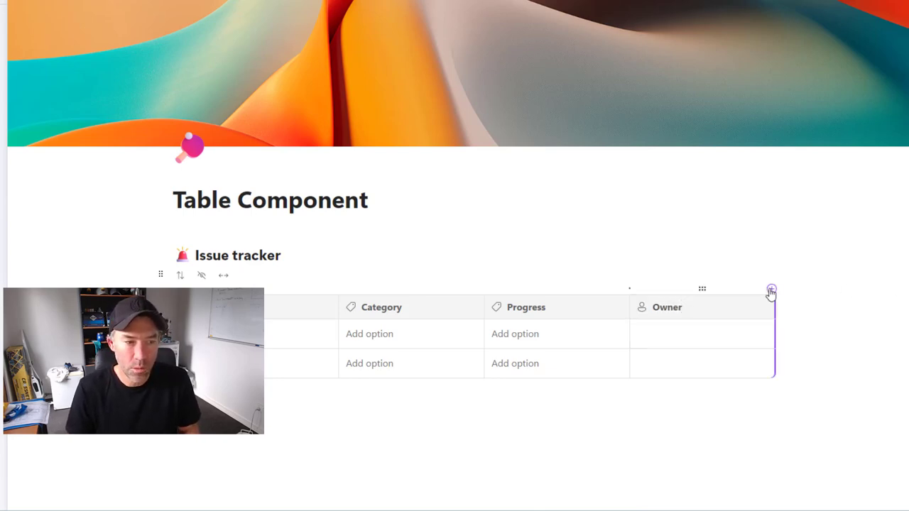
Add another column after Owner and change its type to Date
left_click(772, 289)
left_click(763, 306)
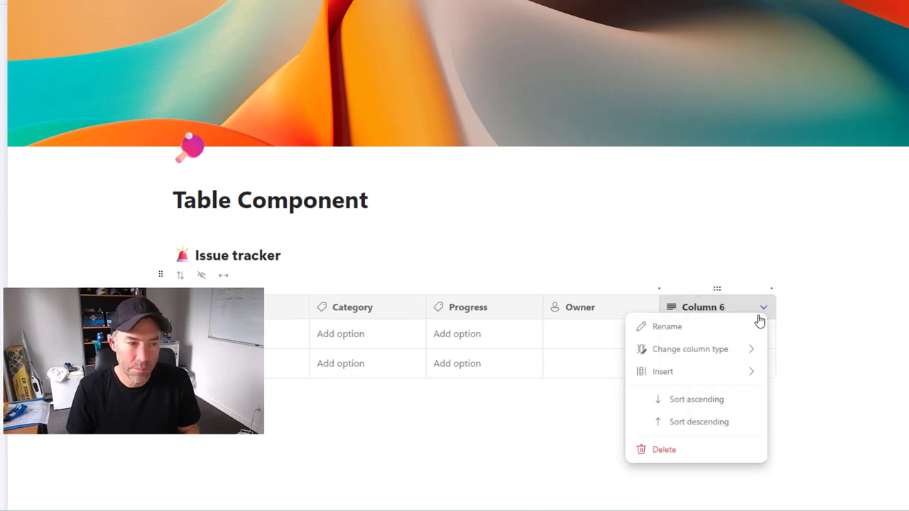
mouse_move(739, 357)
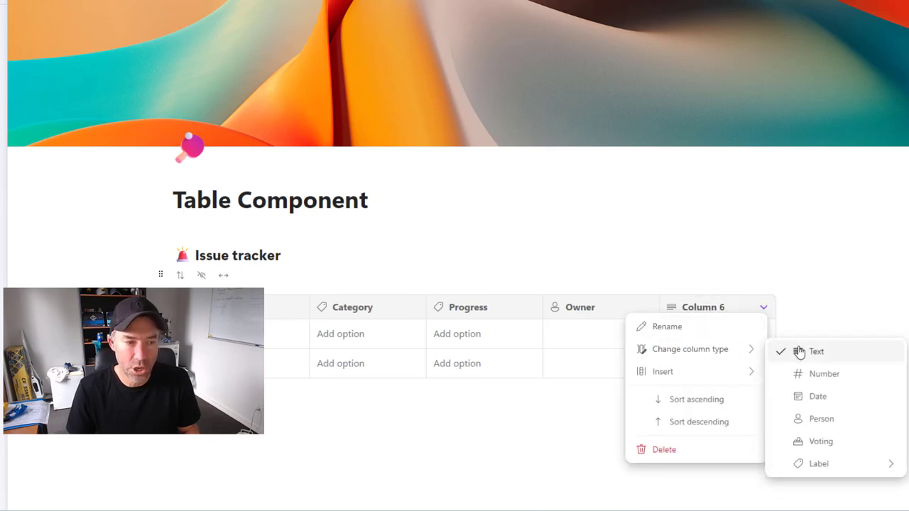
left_click(813, 397)
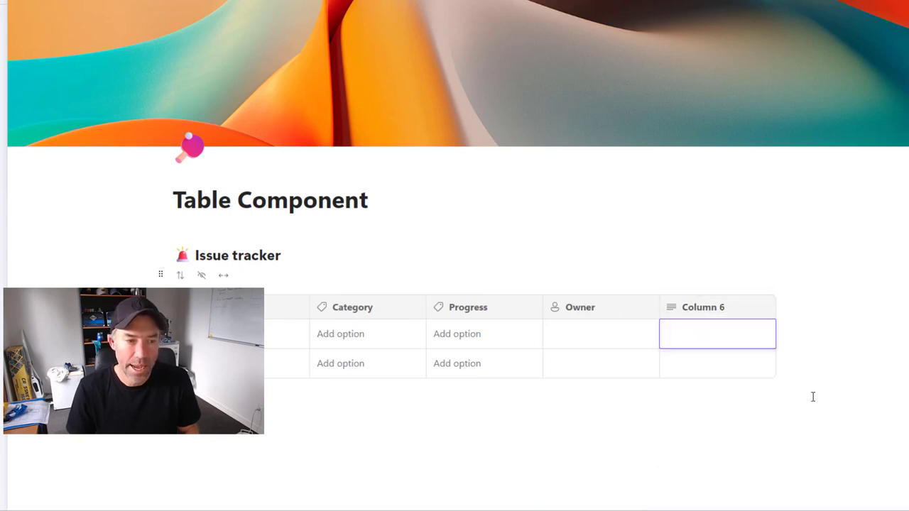
Rename the new Date column at the end of the table as "End Date"
left_click(767, 313)
key("Escape")
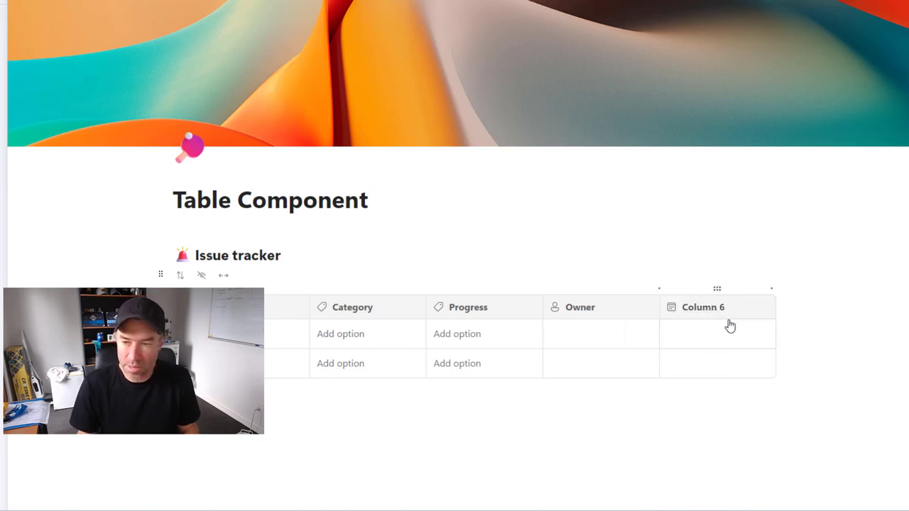
type("End Date")
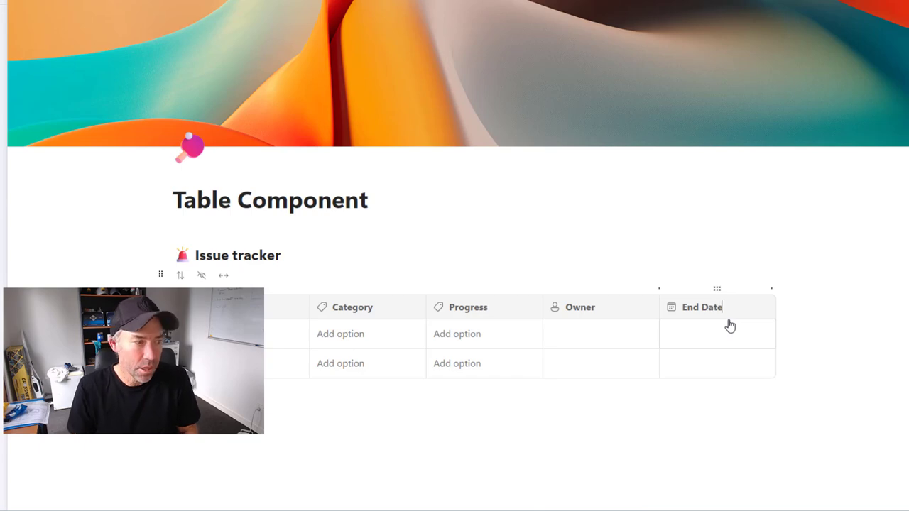
left_click(685, 242)
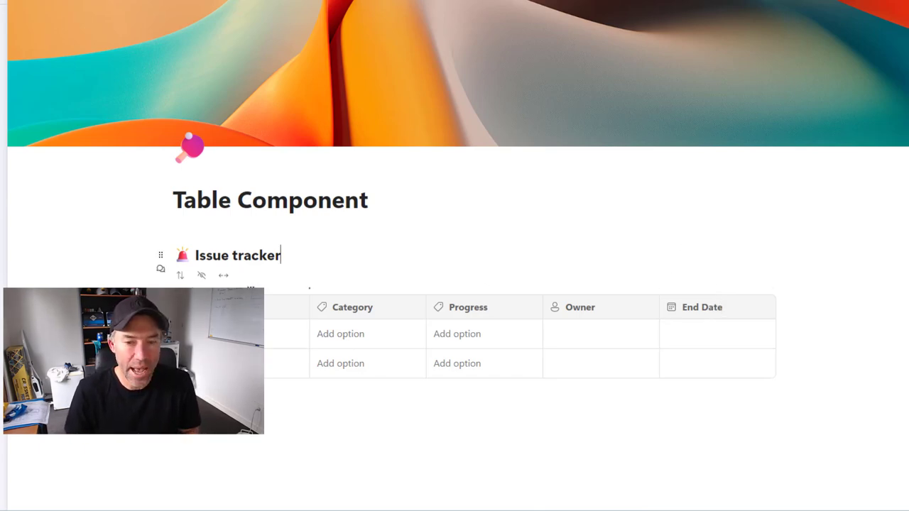
Enter "OneDrive not Syncing" as the issue in the first row, correcting the misspelled word
left_click(232, 338)
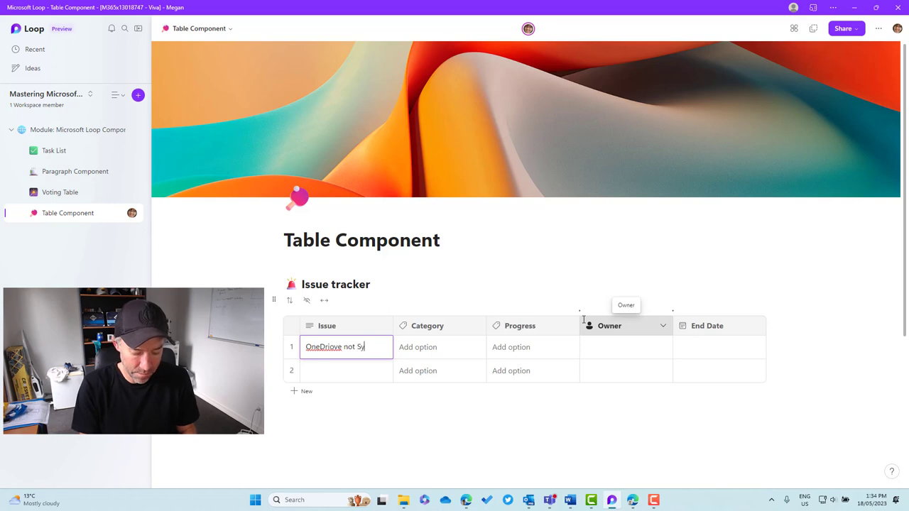
right_click(337, 347)
left_click(320, 380)
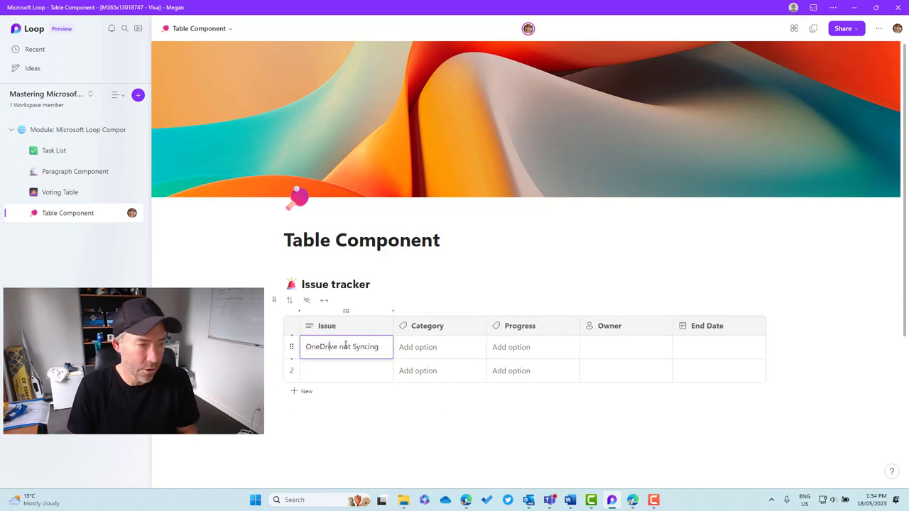
Label the first issue with the category Bug and the progress Not started
left_click(417, 346)
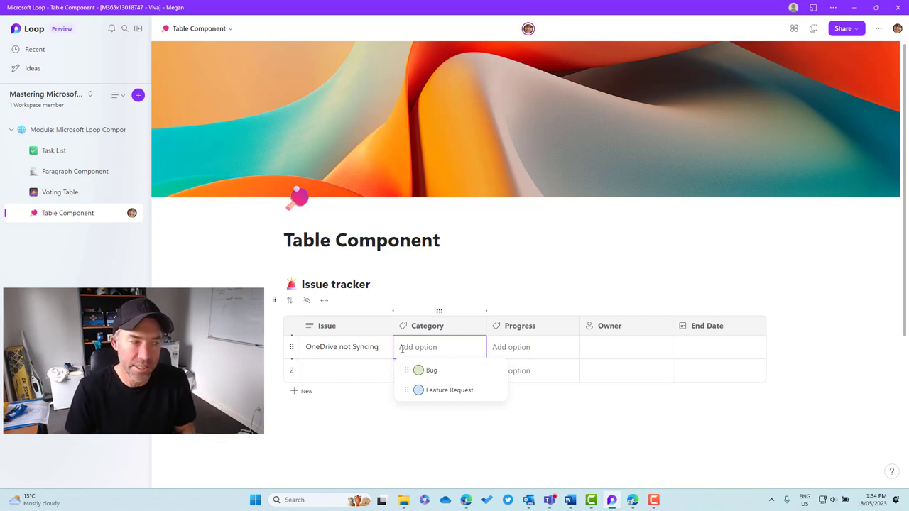
left_click(430, 371)
left_click(523, 351)
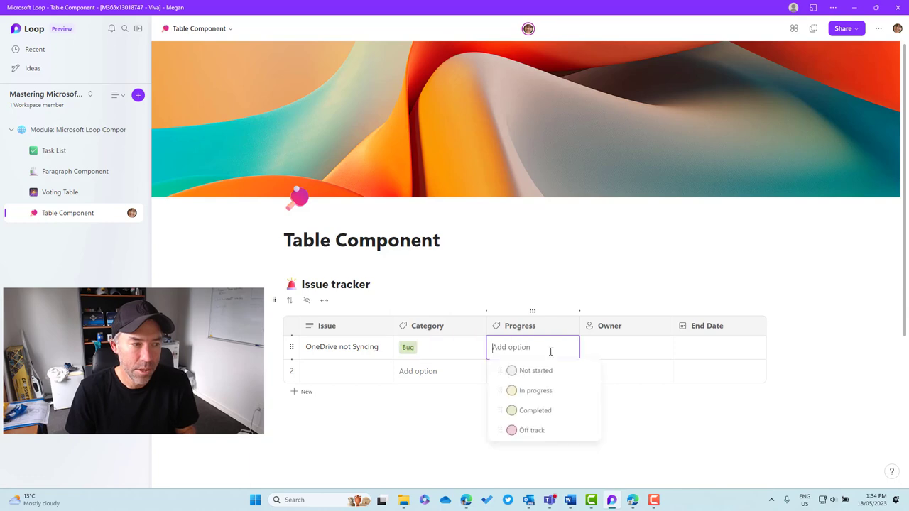
left_click(541, 375)
Assign the first suggested person as owner of the first issue, then share the component with them and notify them
left_click(615, 347)
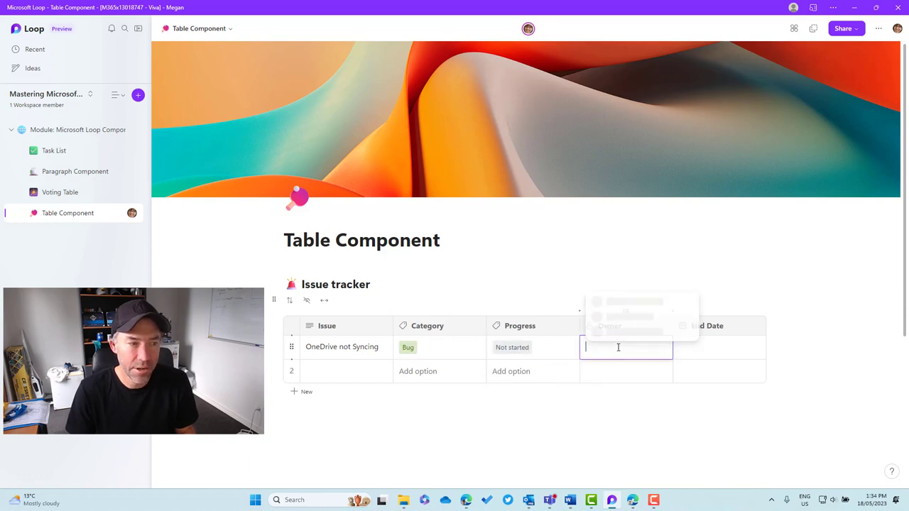
left_click(617, 295)
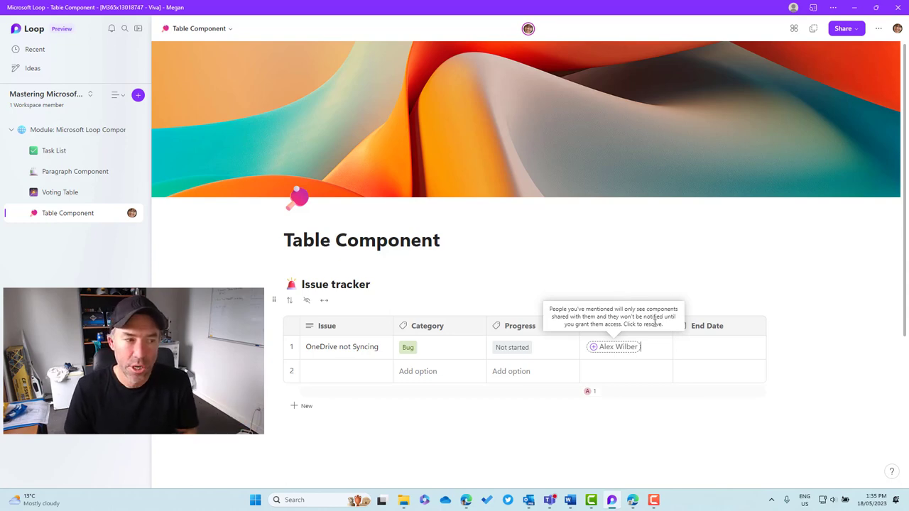
left_click(621, 347)
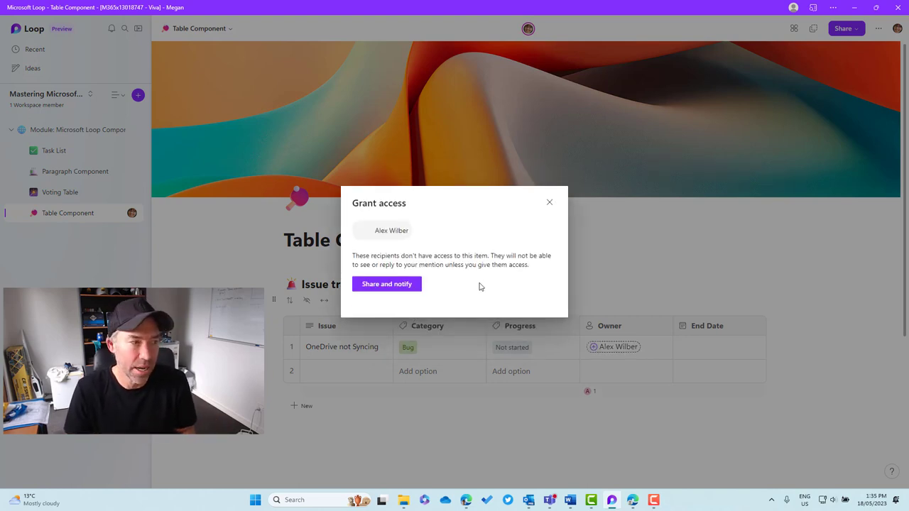
left_click(397, 285)
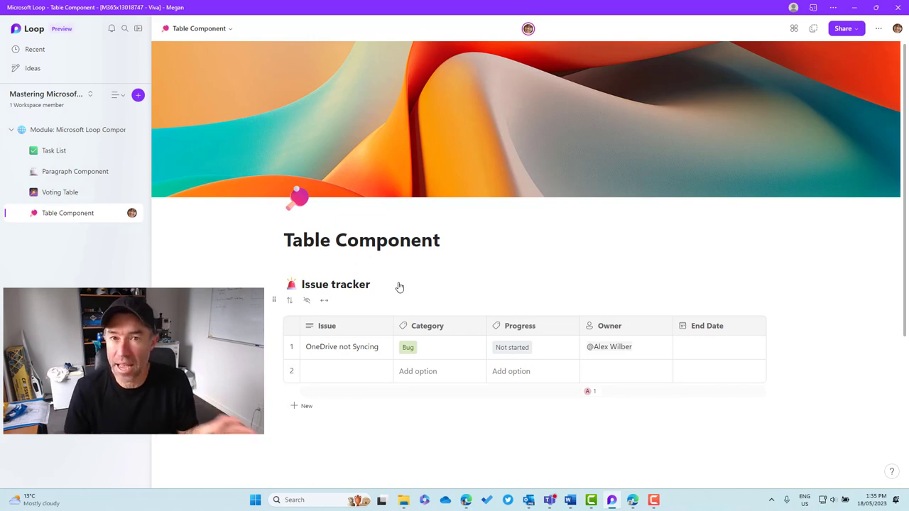
Set the first issue's end date to Thursday, May 25
left_click(708, 353)
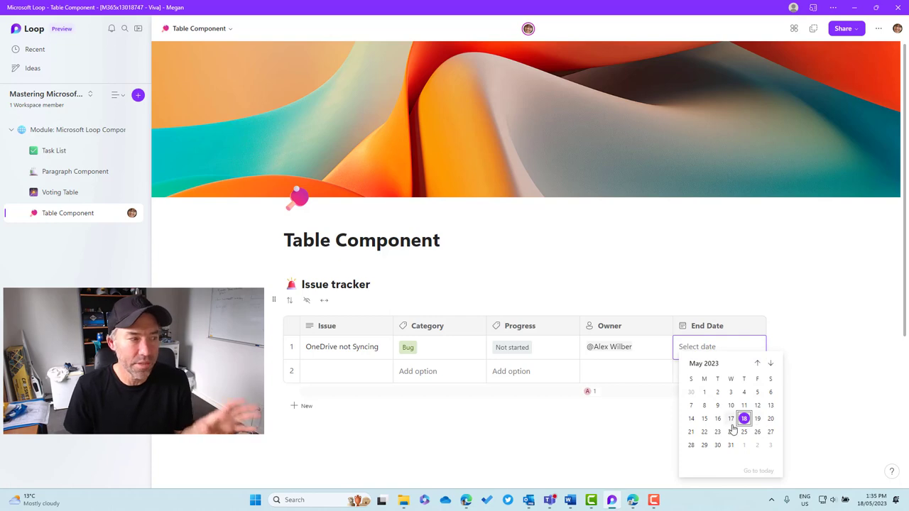
left_click(744, 433)
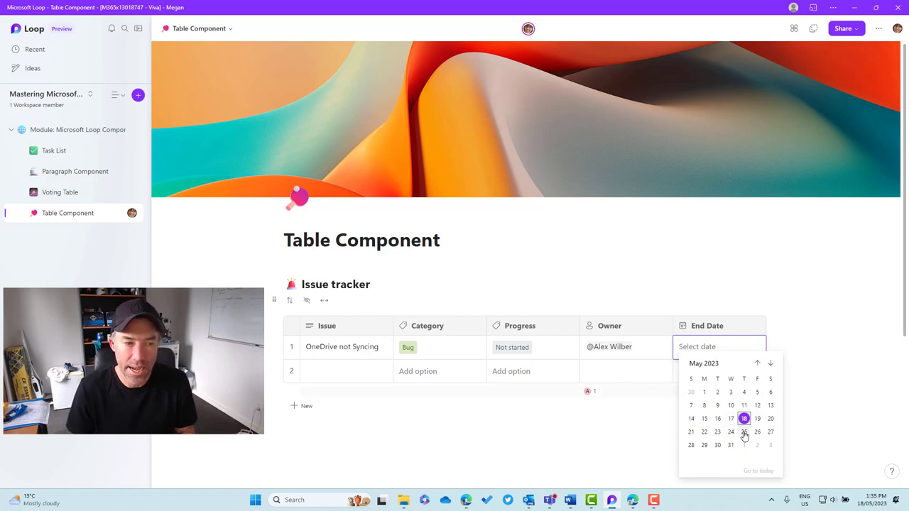
left_click(831, 326)
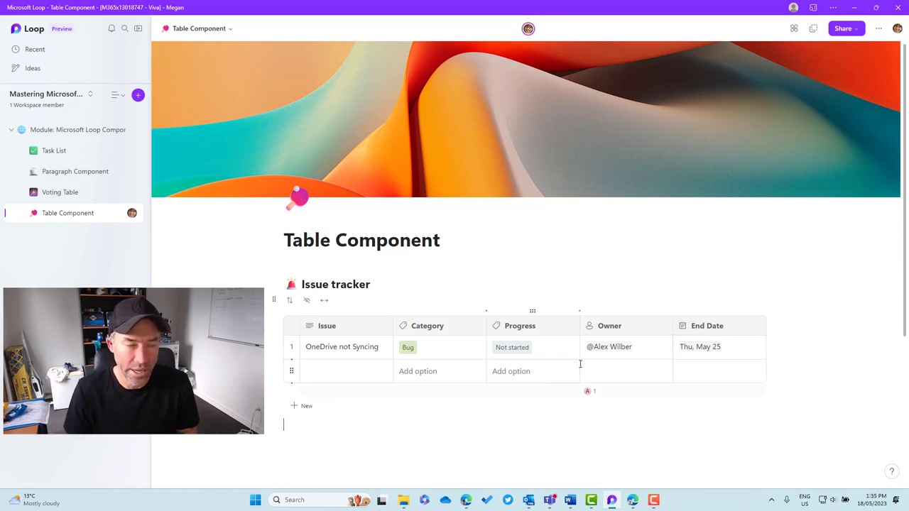
Add three more empty rows to the end of the Issue tracker table
scroll(594, 339, "down", 1)
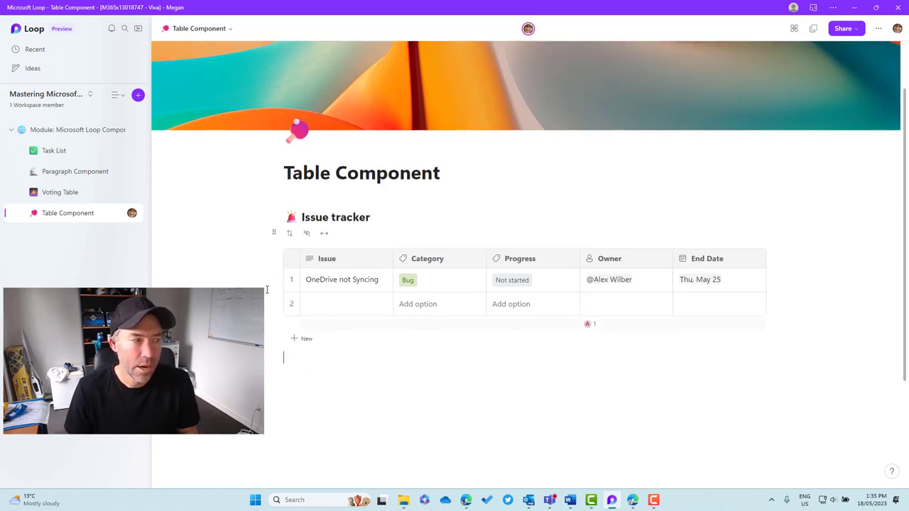
left_click(301, 340)
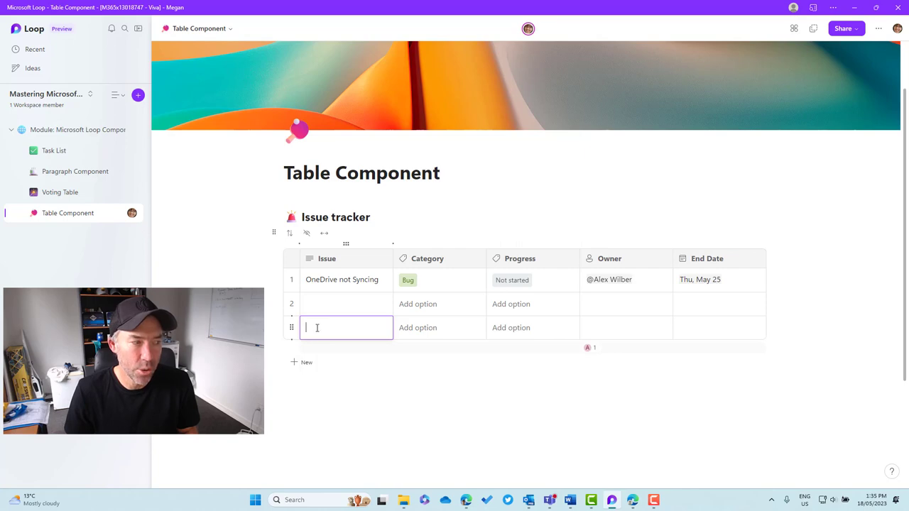
left_click(306, 363)
left_click(305, 387)
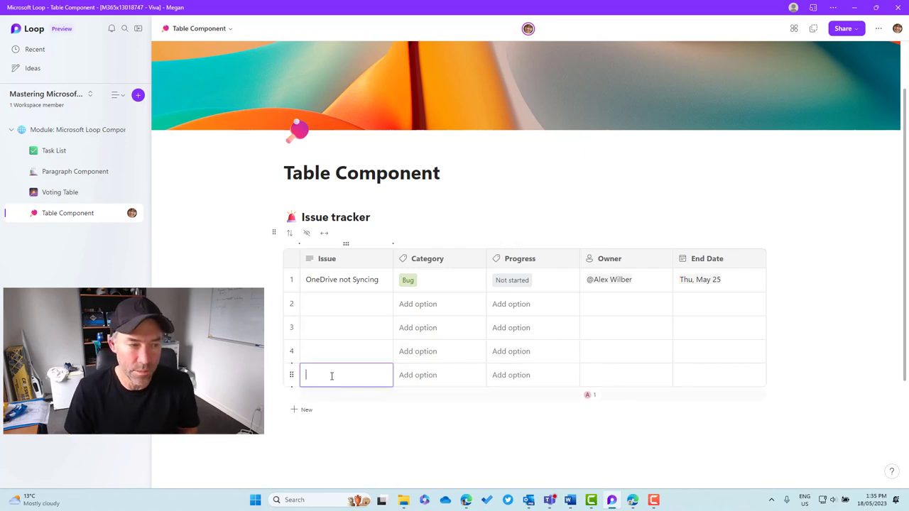
mouse_move(587, 395)
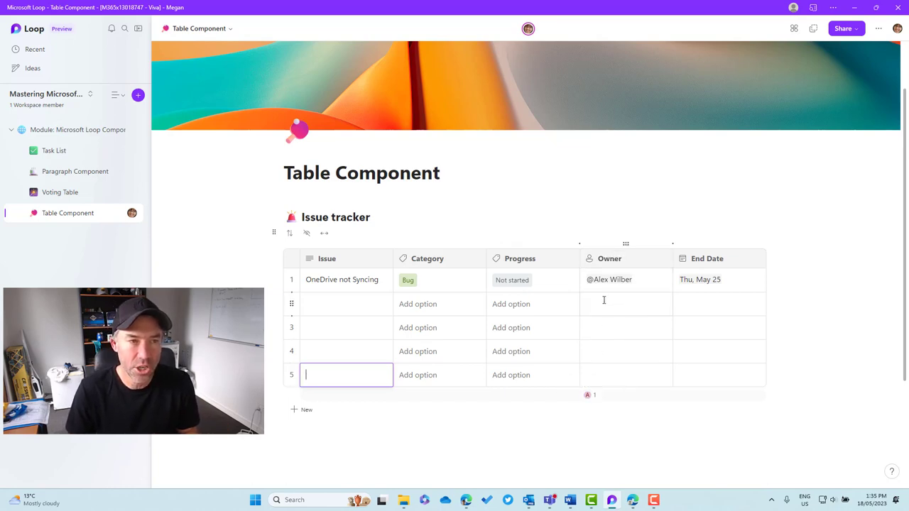
Enter "Cannot access Document" as the second issue, with category Bug and progress In progress
left_click(341, 300)
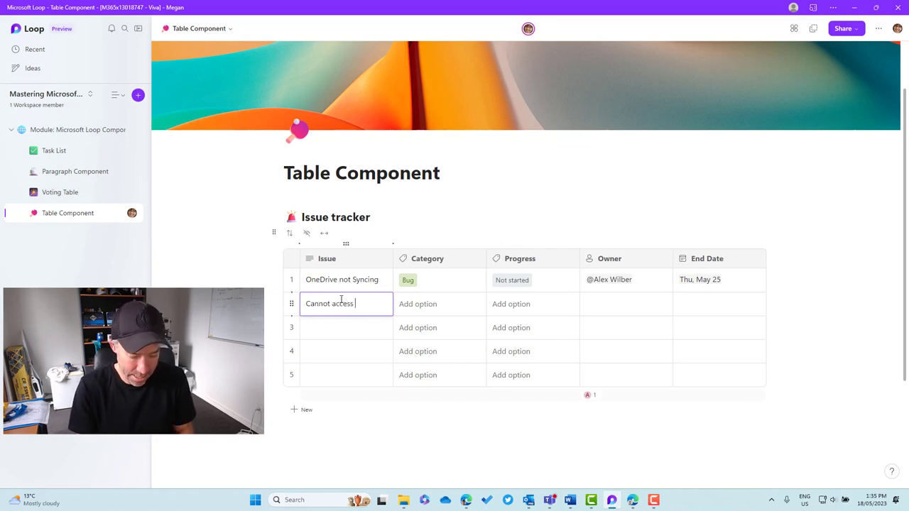
type("Cannot access Document")
left_click(398, 307)
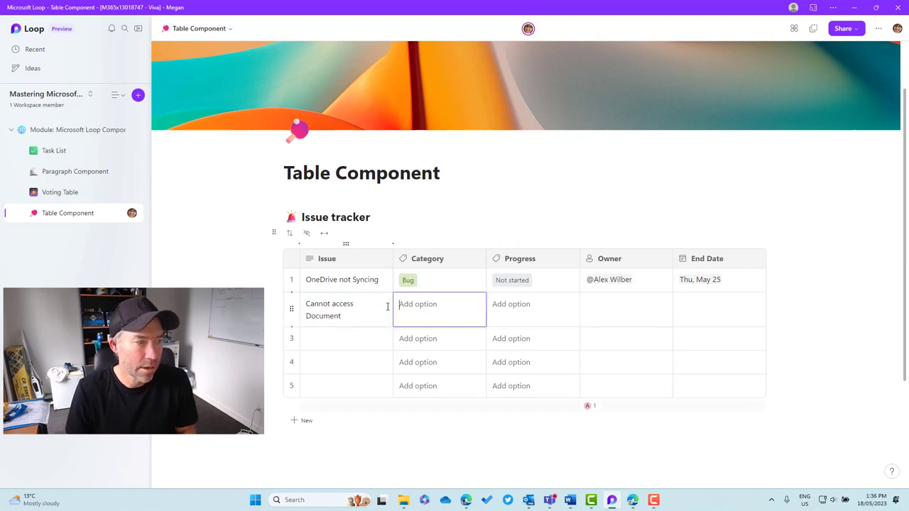
left_click(522, 307)
left_click(544, 359)
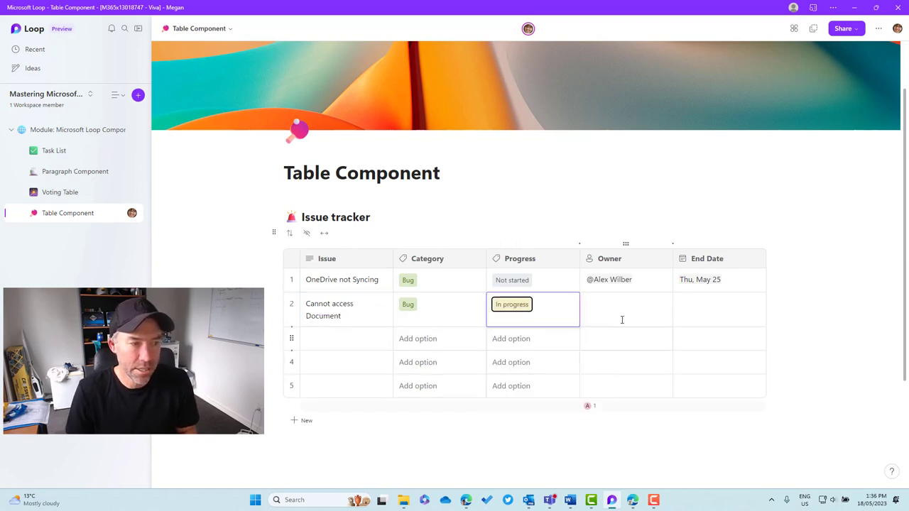
Assign the second suggested person as owner of the second issue and set its end date to tomorrow
left_click(617, 304)
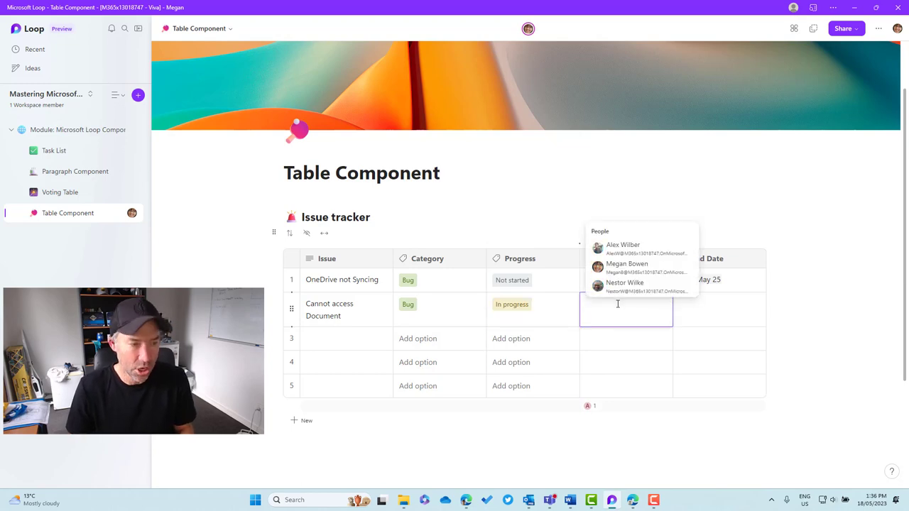
left_click(612, 265)
left_click(705, 303)
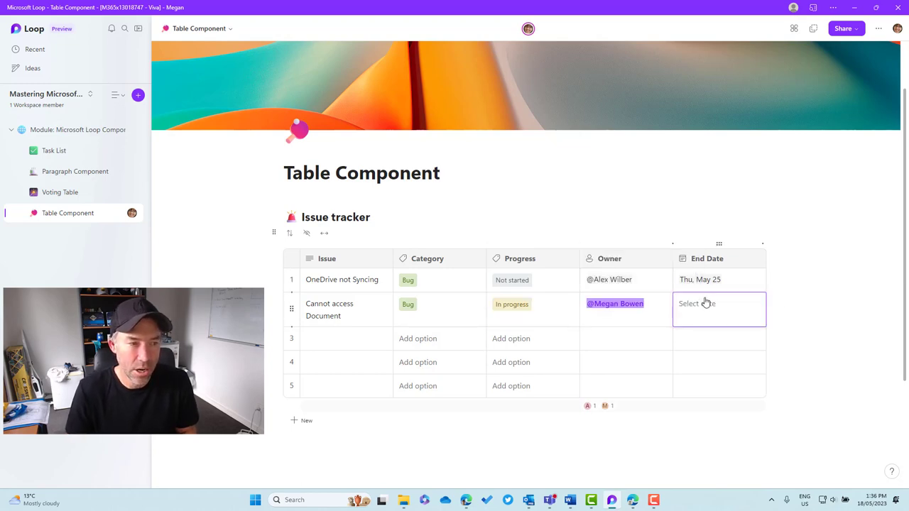
left_click(757, 375)
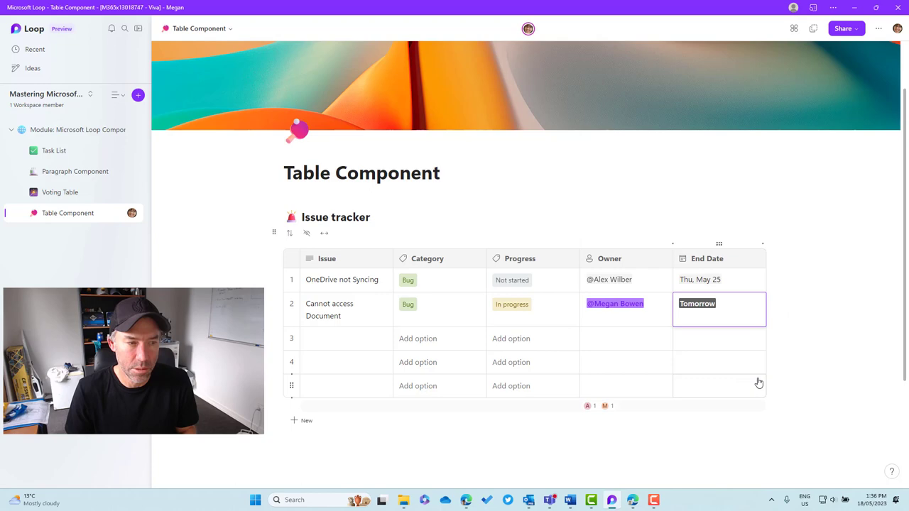
left_click(786, 280)
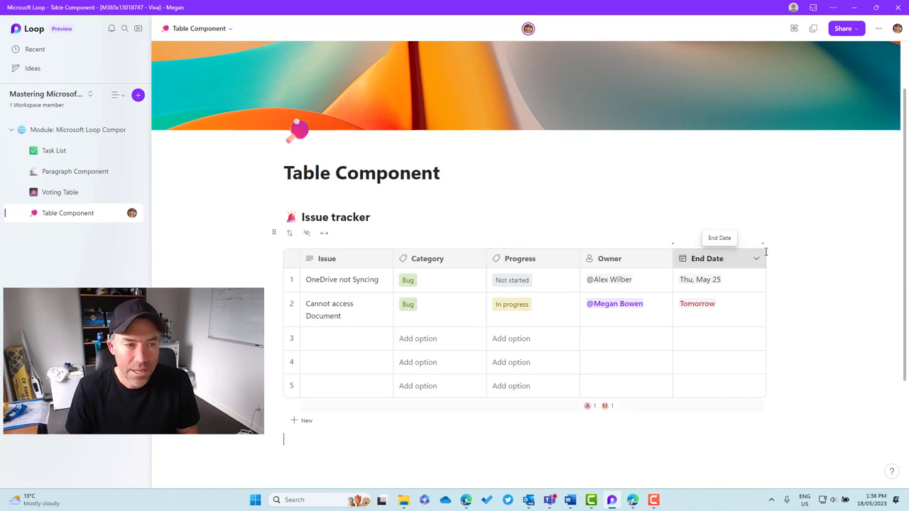
Add a column after End Date and expand the table's width so all columns fit
mouse_move(764, 250)
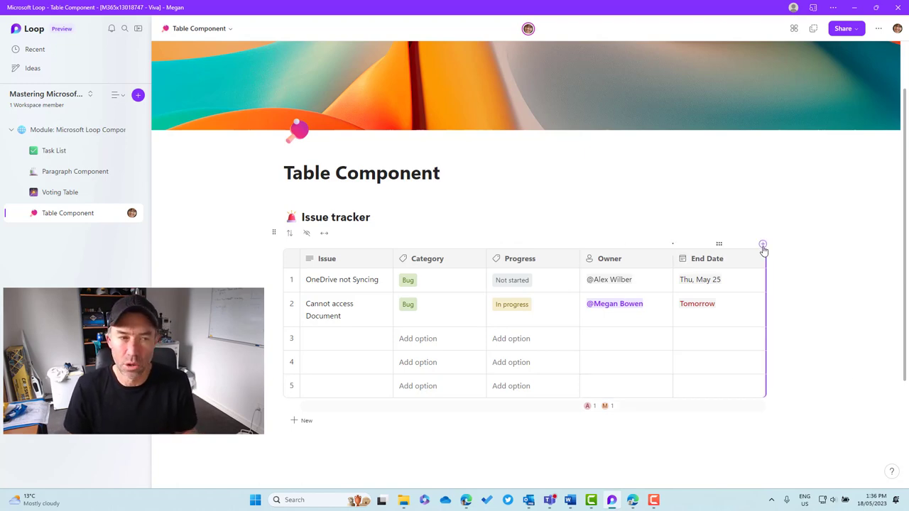
left_click(762, 245)
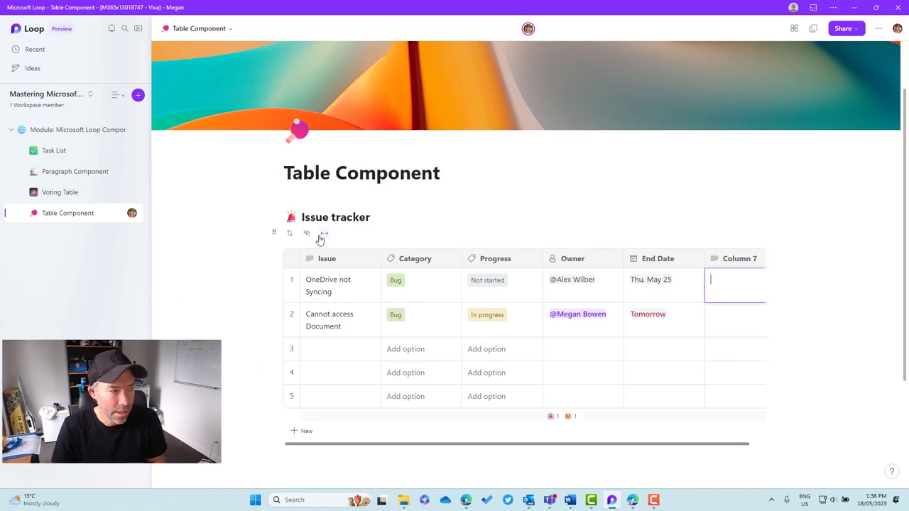
left_click(325, 234)
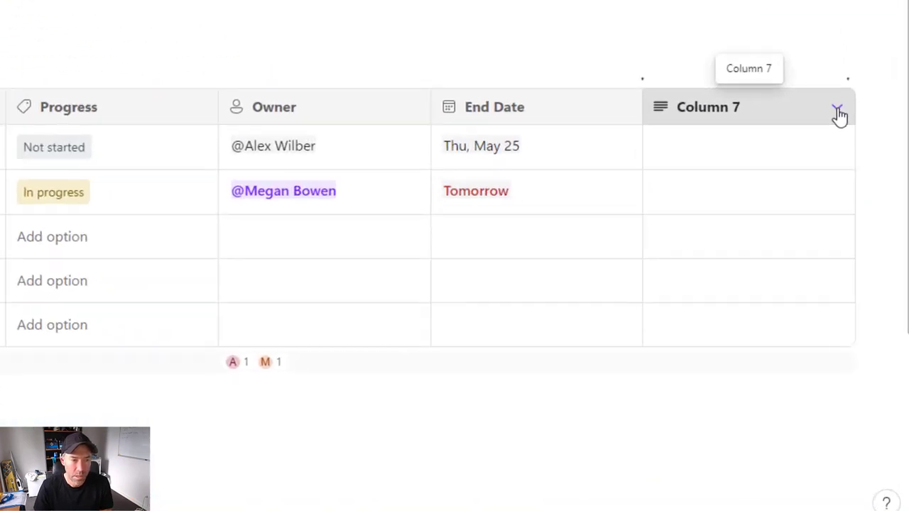
Change the type of the new last column, Column 7, to Number
left_click(864, 259)
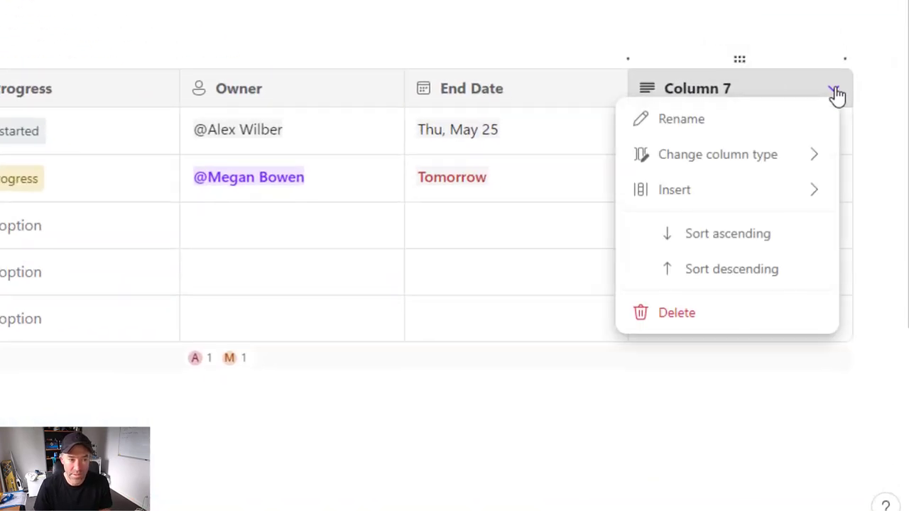
left_click(794, 169)
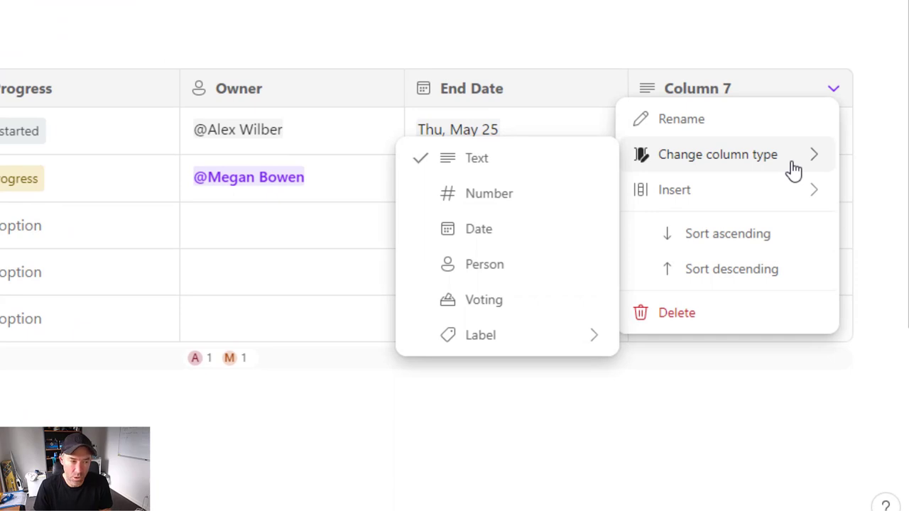
left_click(515, 200)
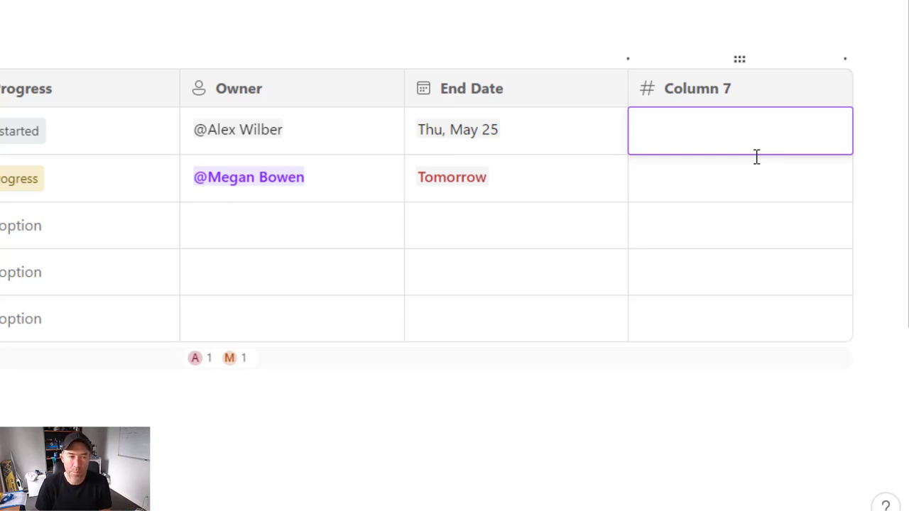
Enter 100, 200, 5 and 5 in the first four rows of the number column
type("100")
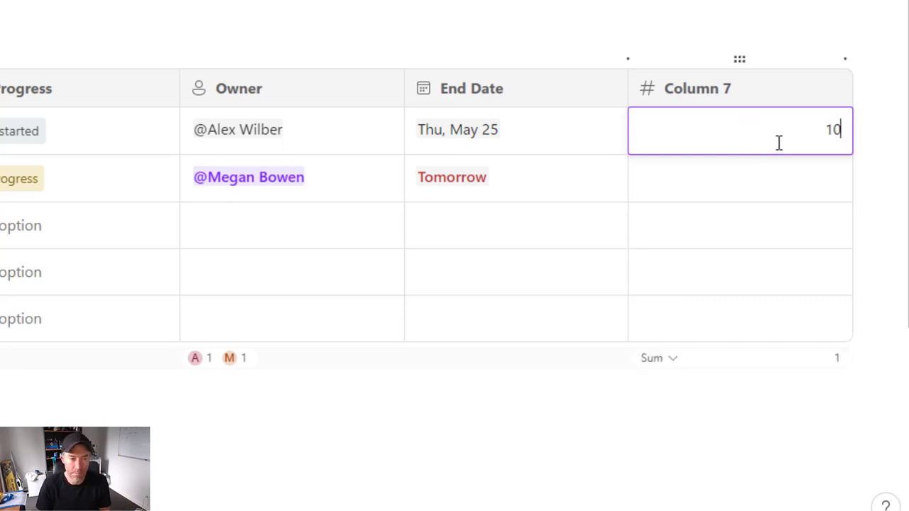
key("Return")
left_click(825, 183)
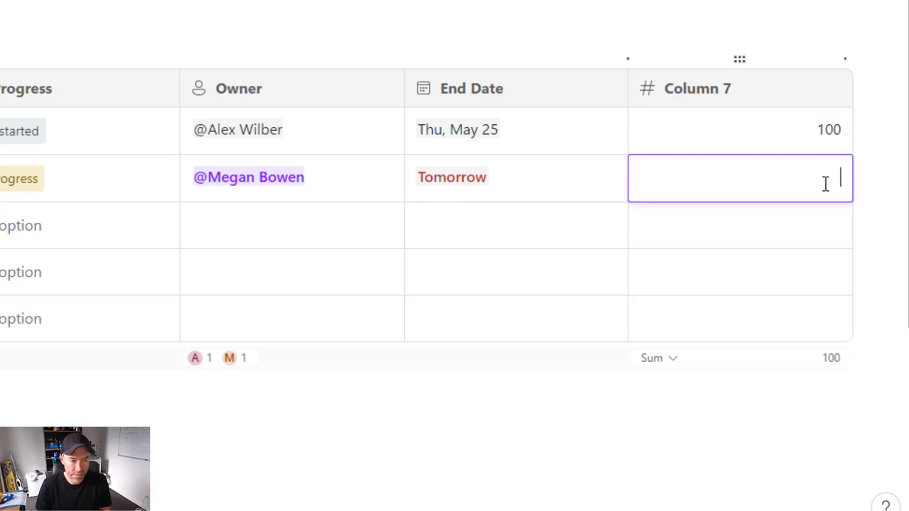
type("200")
left_click(828, 236)
type("5")
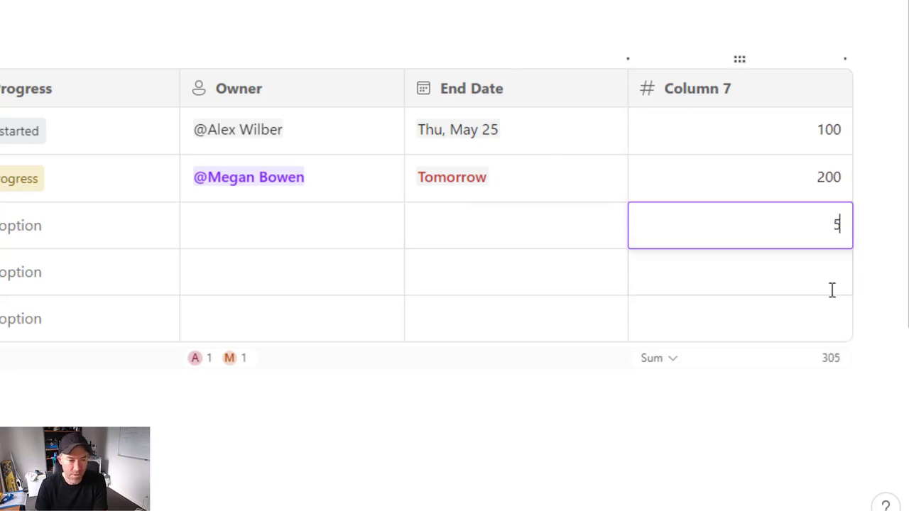
left_click(816, 271)
type("5")
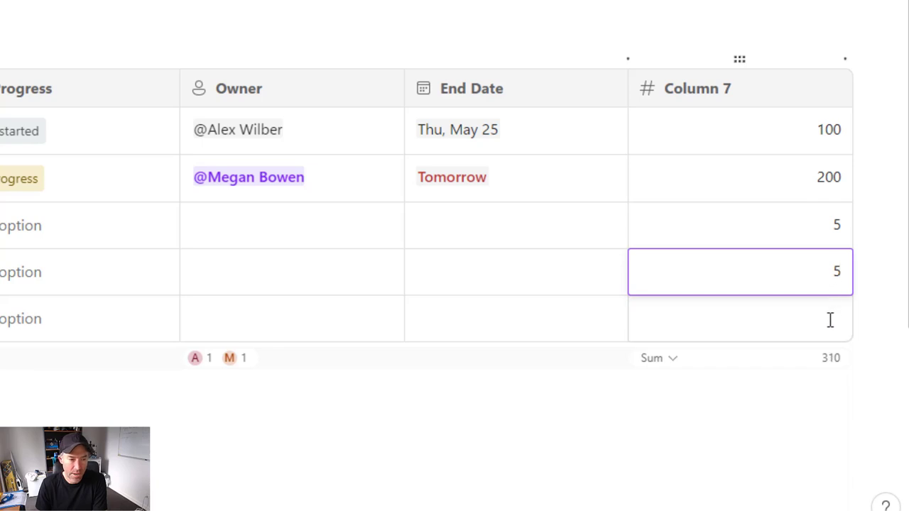
Enter 10 in the number column's fifth row and switch the column summary to Average, Count, Average and back to Sum
left_click(829, 319)
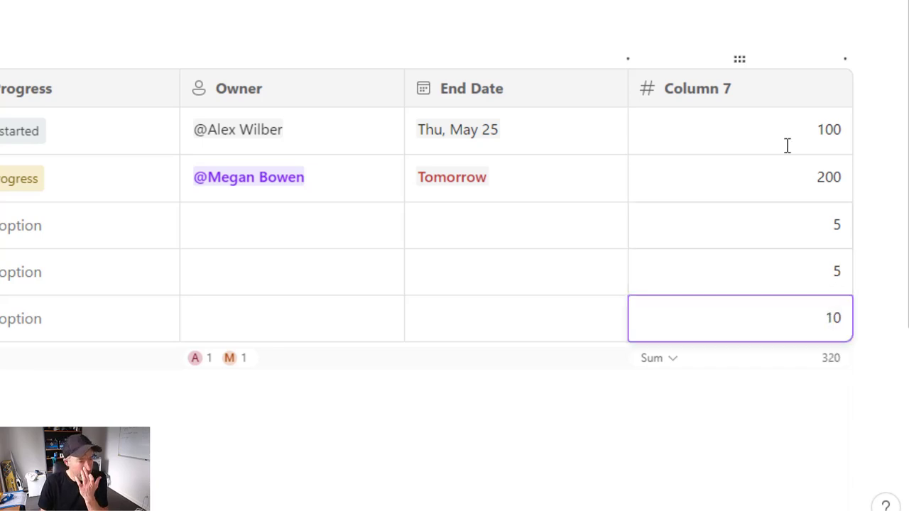
left_click(674, 359)
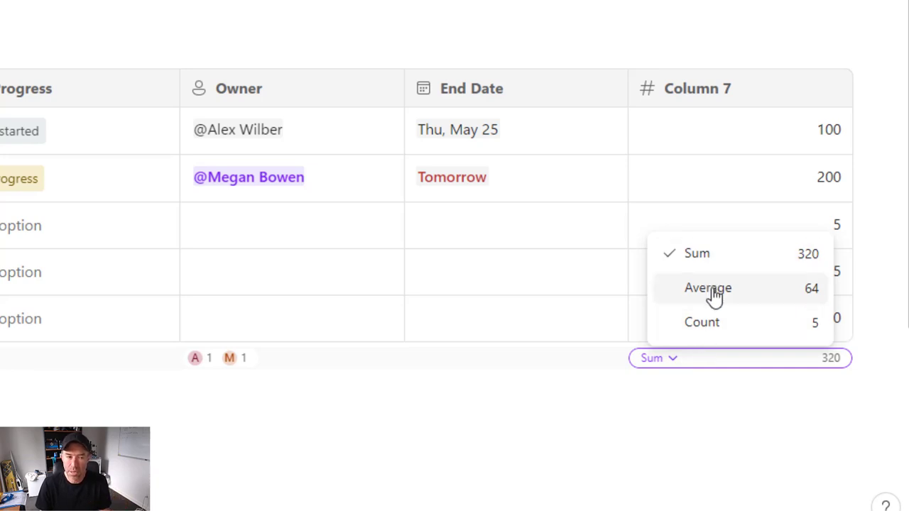
left_click(708, 289)
left_click(690, 359)
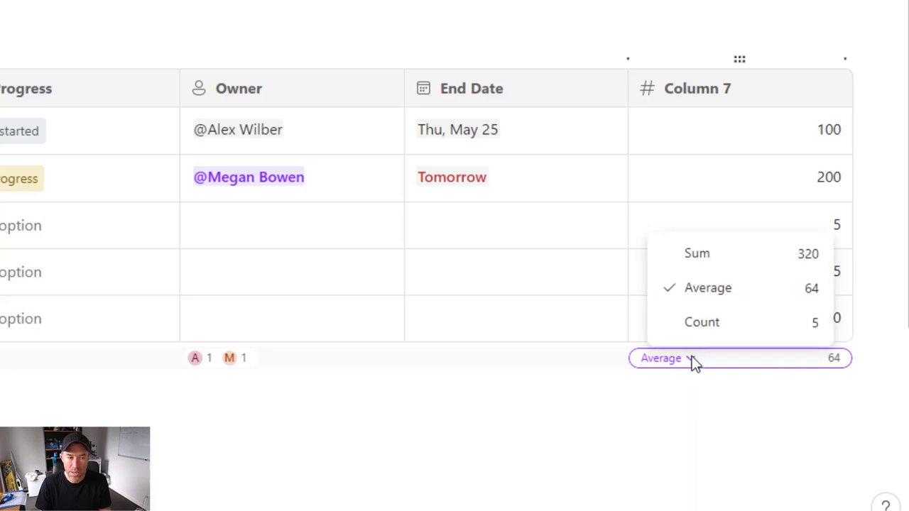
left_click(702, 324)
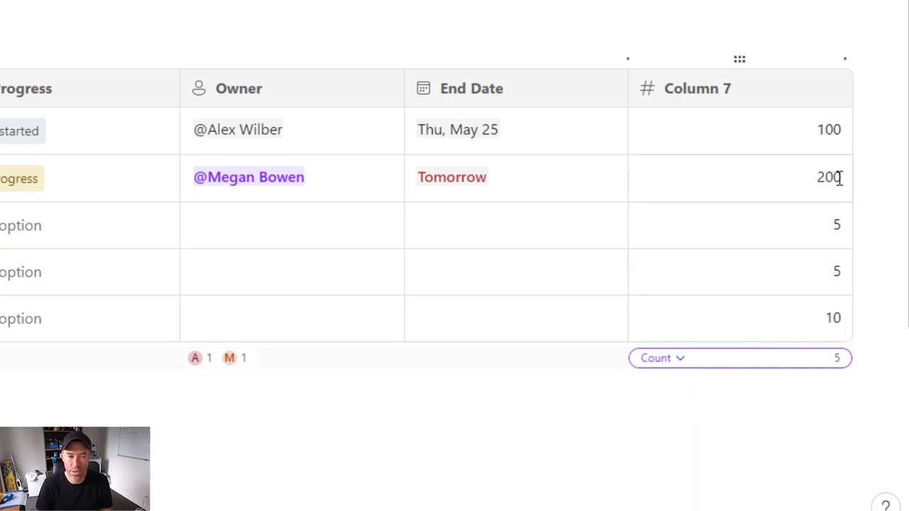
left_click(678, 358)
left_click(694, 301)
left_click(689, 358)
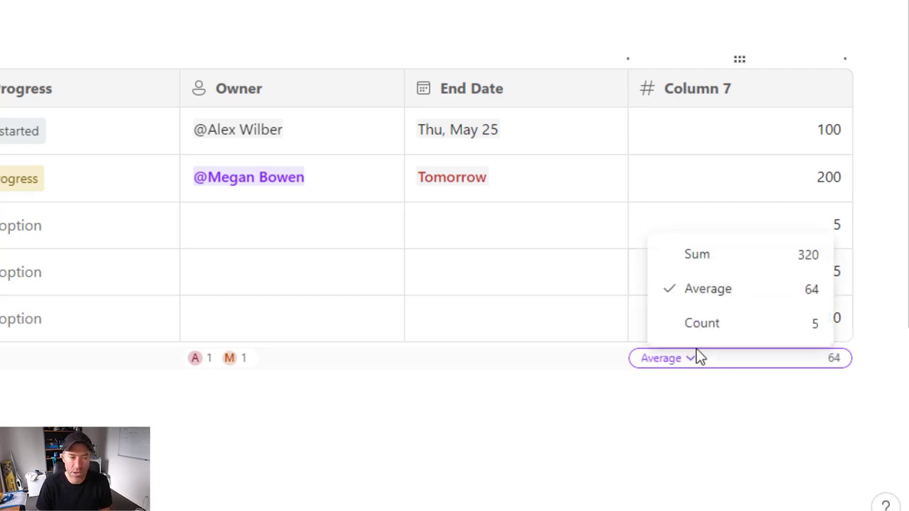
left_click(698, 256)
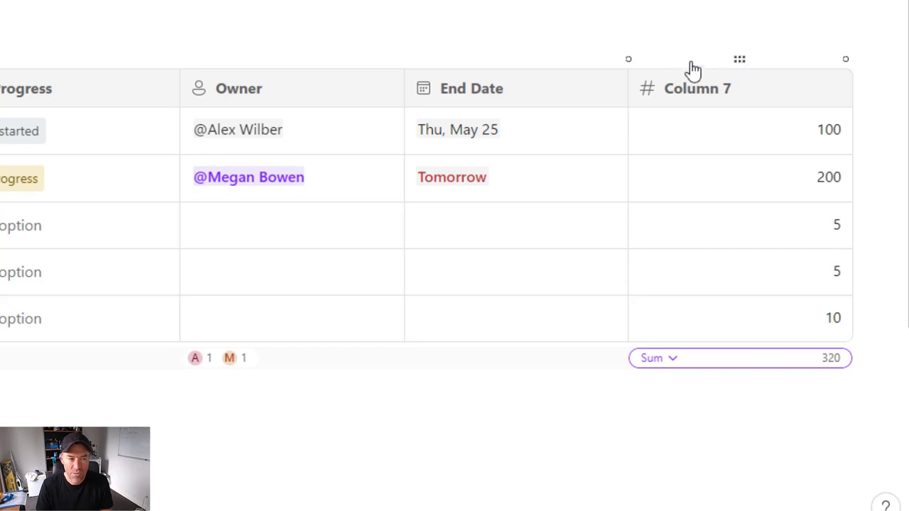
Delete the number column, Column 7, from the Issue tracker table
left_click(738, 64)
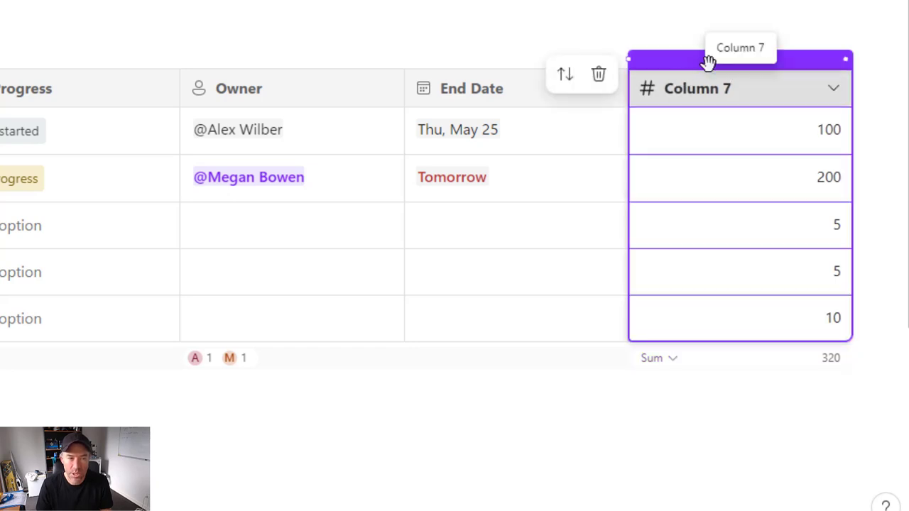
left_click(598, 75)
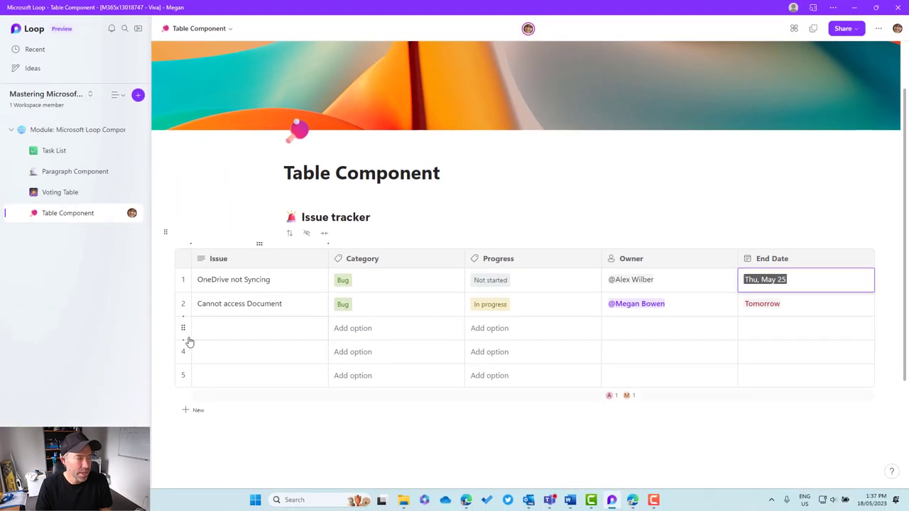
Move the empty fourth row above the third, and the "Cannot access Document" row to the top of the table
left_click_drag(183, 355, 183, 328)
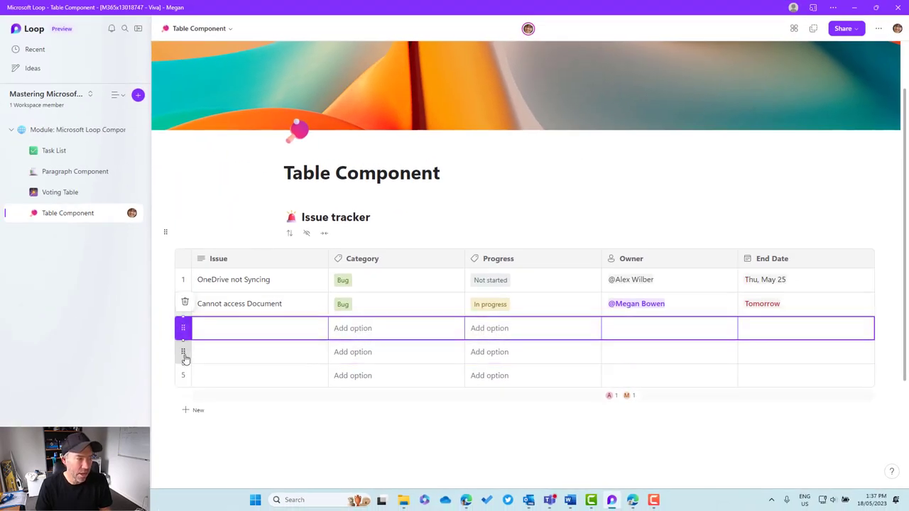
left_click(310, 312)
left_click_drag(183, 304, 182, 277)
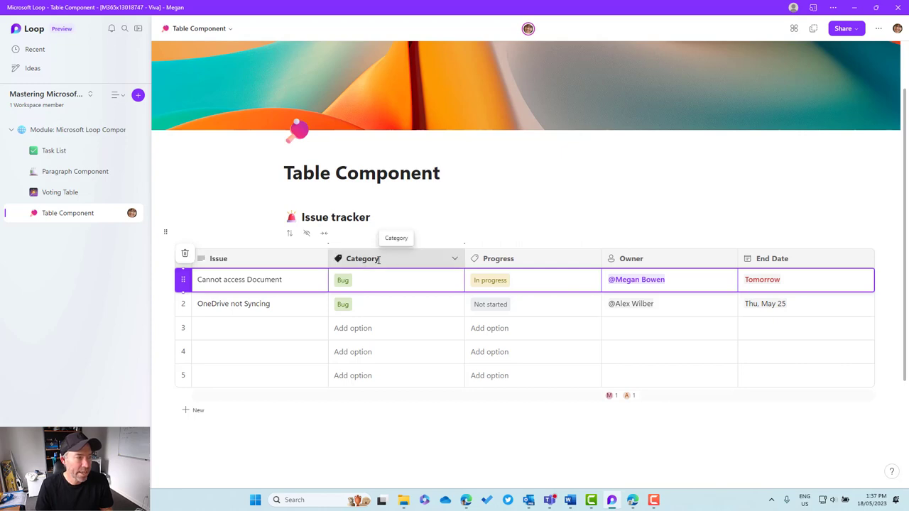
Sort the table by the Category column in ascending order, and switch it to descending order
left_click(455, 261)
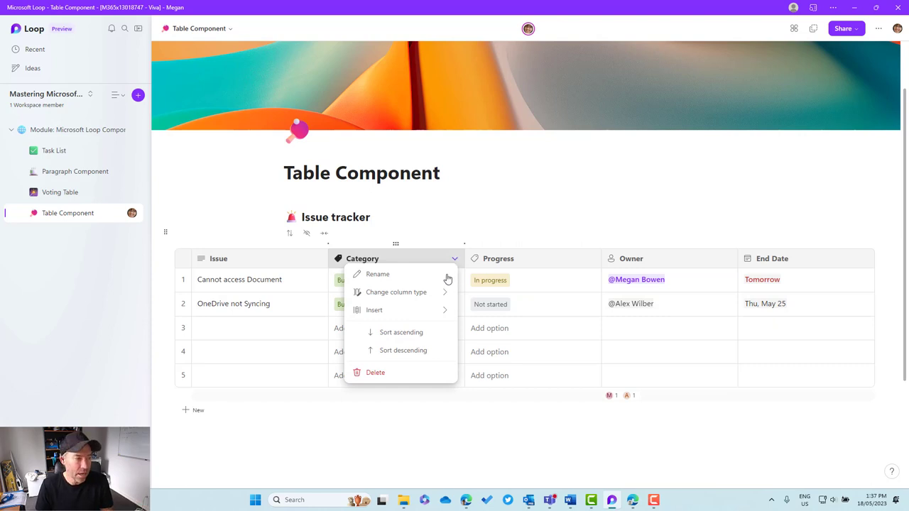
left_click(408, 332)
scroll(420, 328, "down", 2)
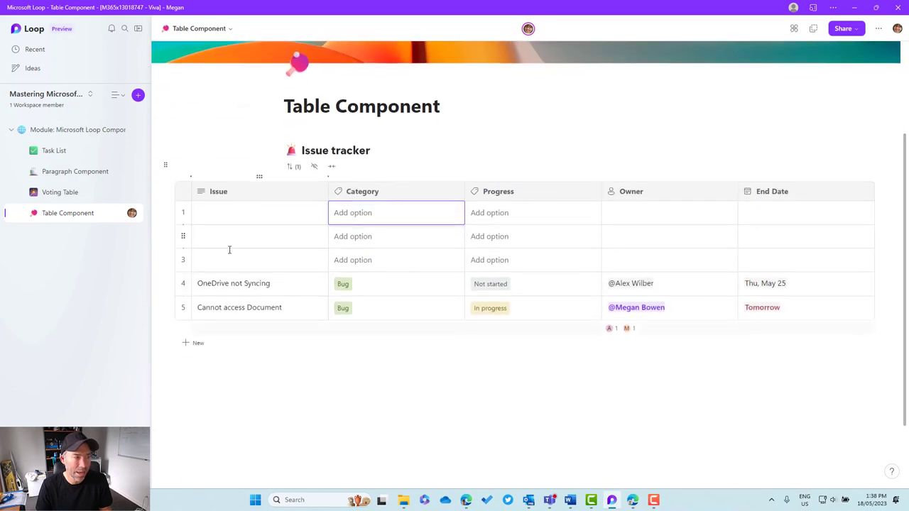
left_click(453, 191)
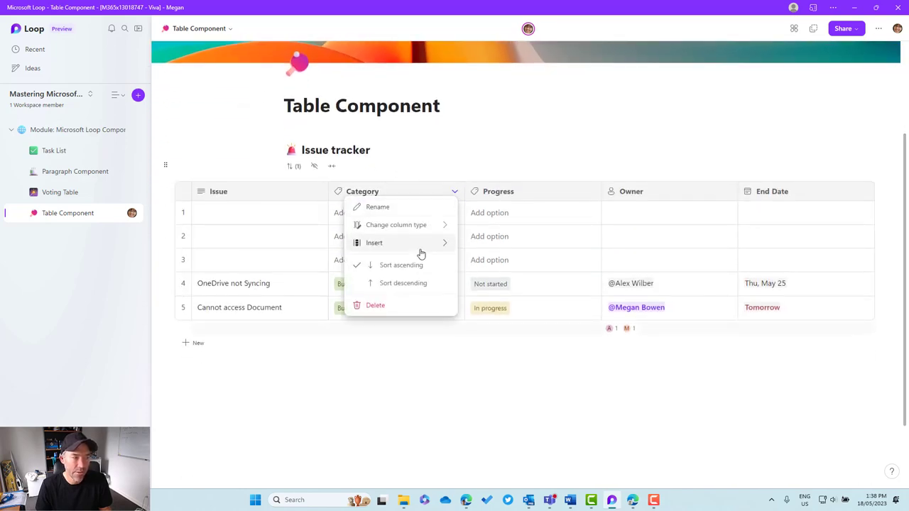
left_click(414, 284)
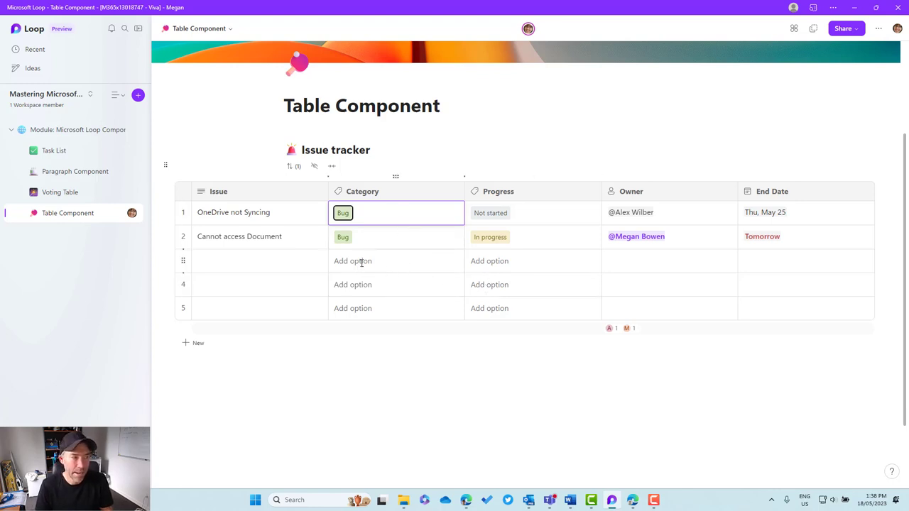
Delete the three empty rows below the two filled issues
left_click(184, 262)
left_click(184, 235)
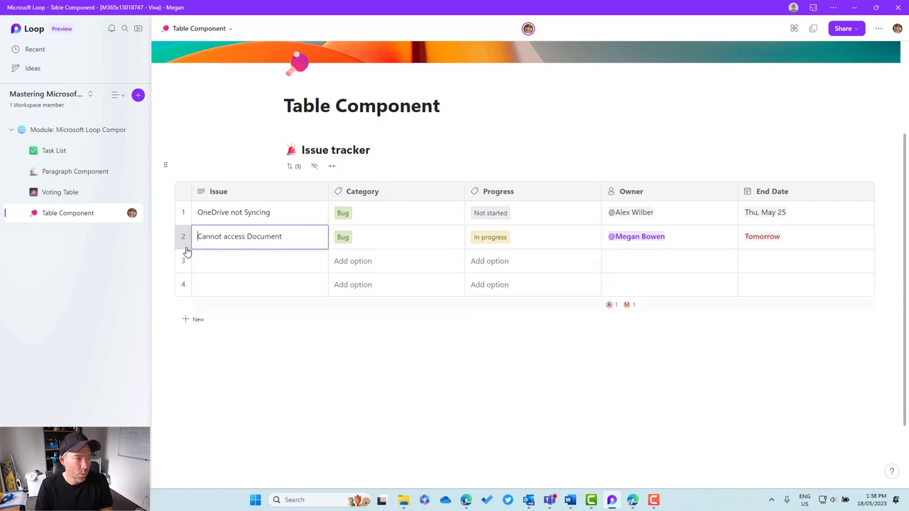
left_click(184, 261)
left_click(184, 235)
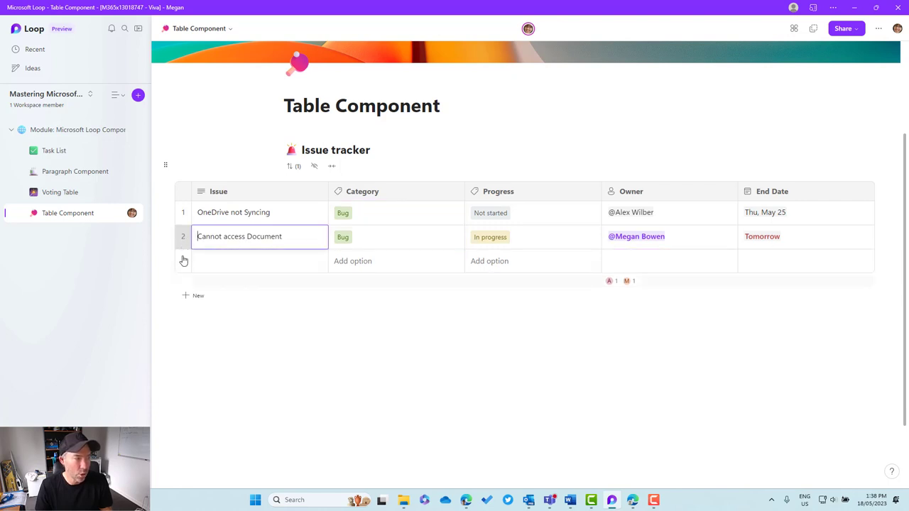
left_click(182, 262)
left_click(185, 235)
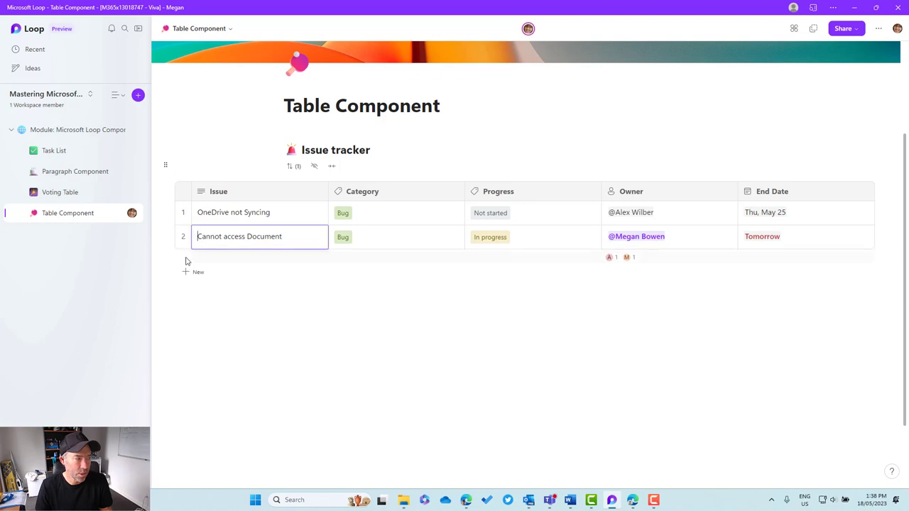
left_click(184, 236)
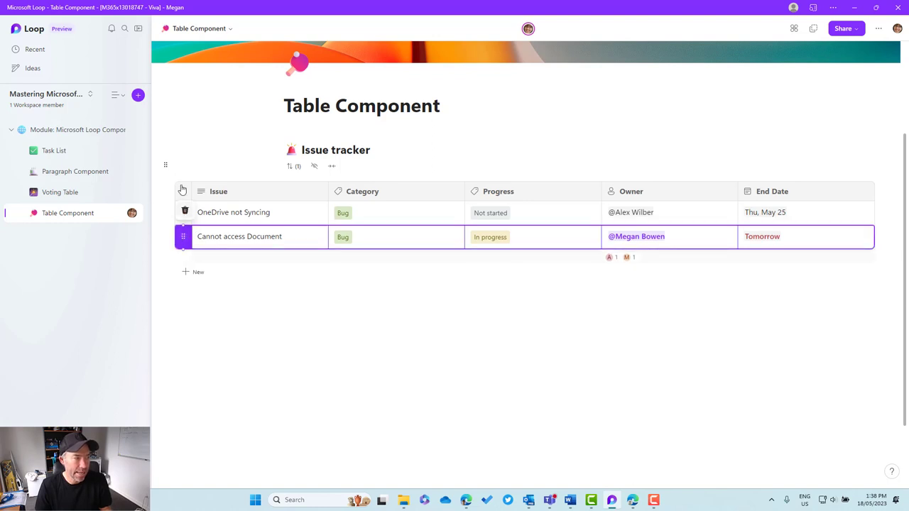
left_click(277, 344)
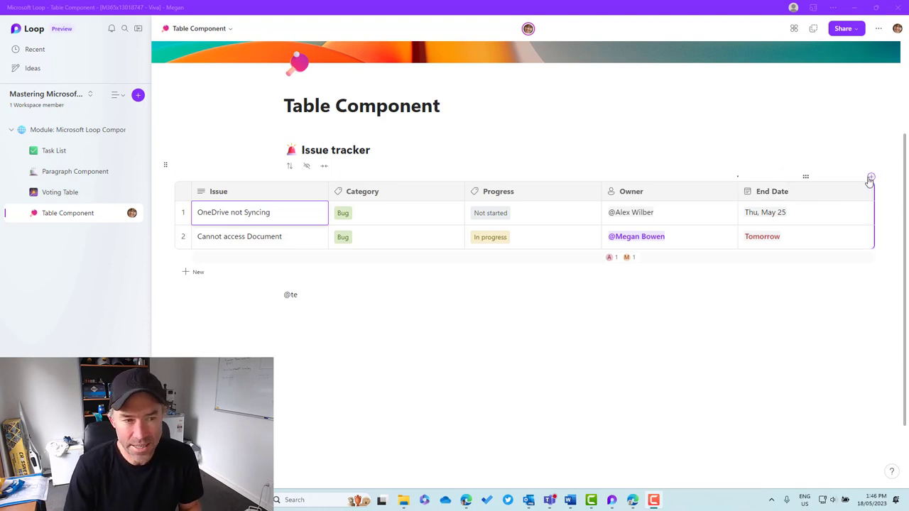
Add a column after End Date and rename it "Additional Information"
left_click(871, 178)
left_click(868, 190)
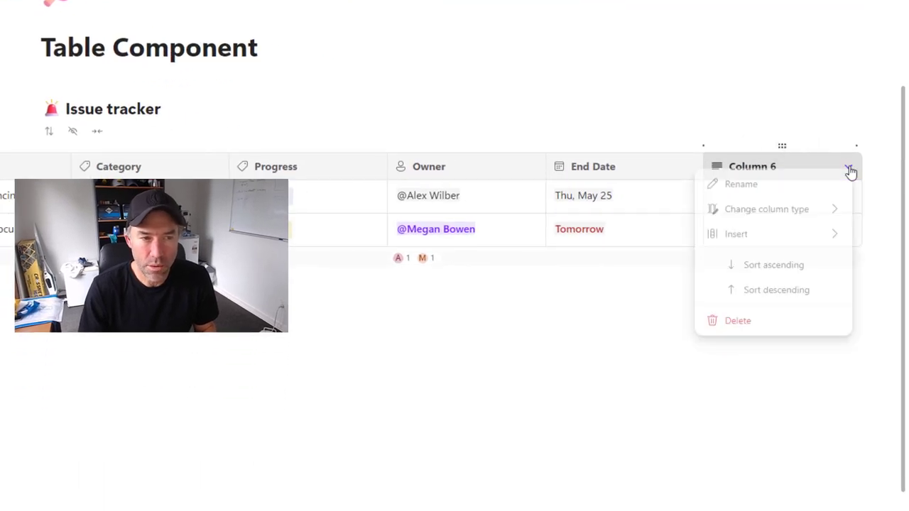
left_click(816, 188)
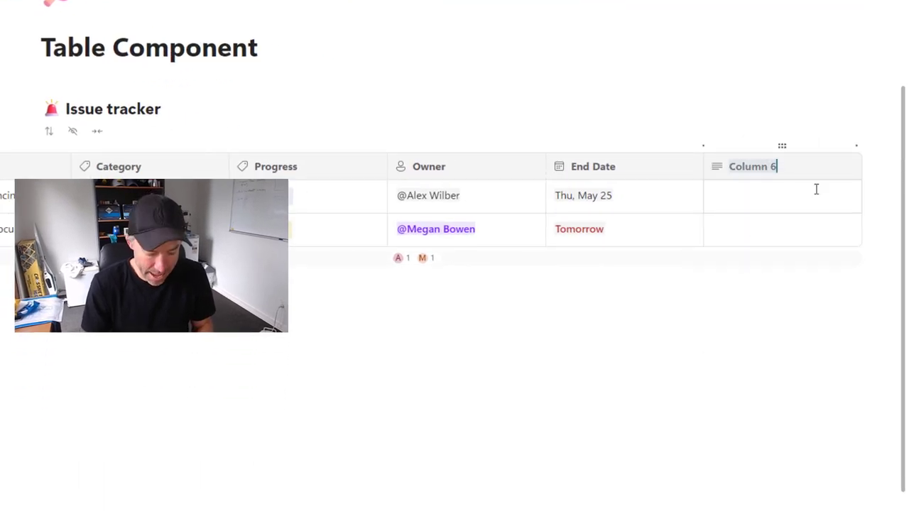
type("Additional Infpo")
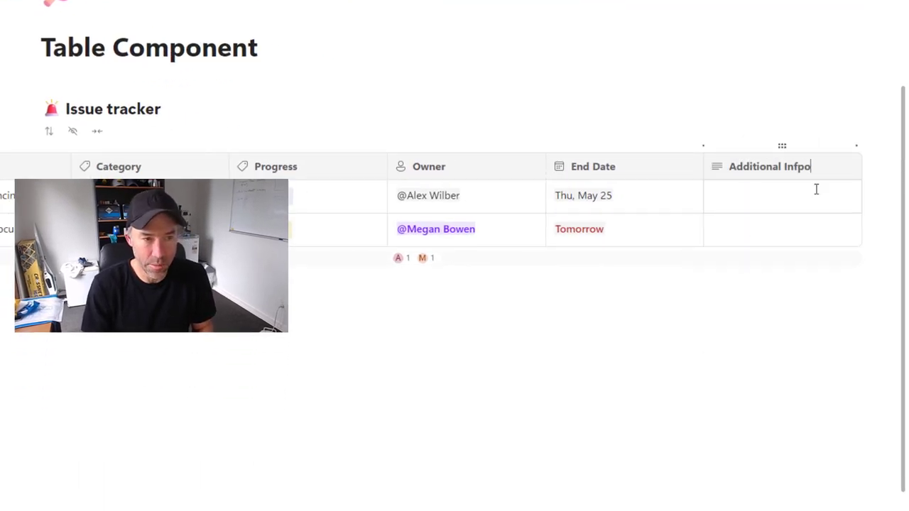
key("BackSpace")
key("BackSpace")
type("ormat")
key("ctrl+z")
type("o")
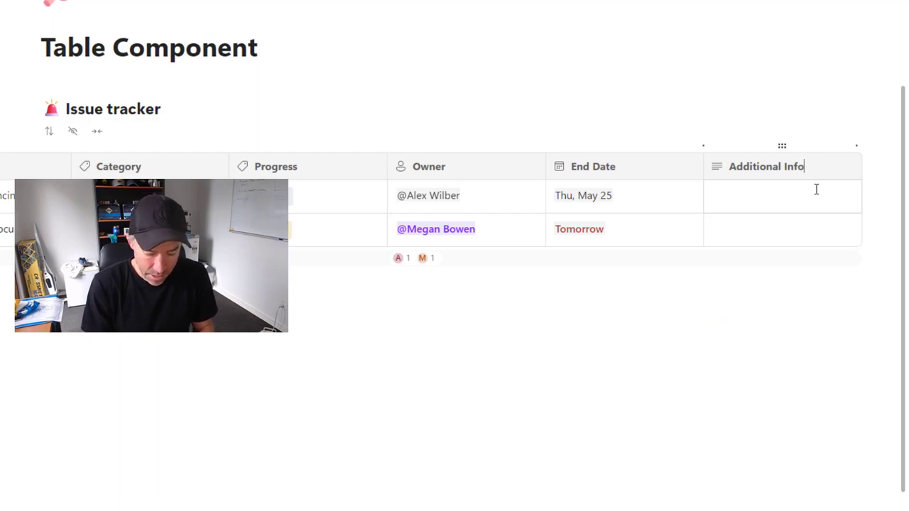
type("rmation")
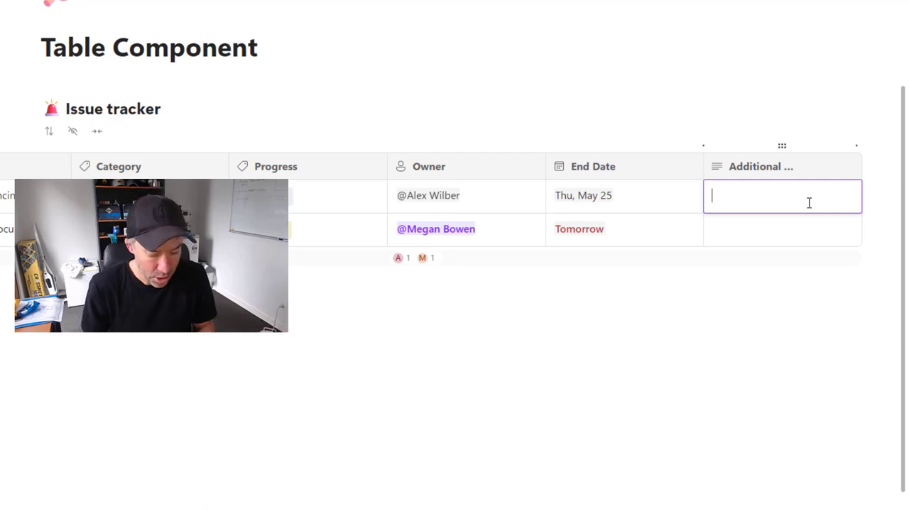
Insert a link to the Quality Assurance Guidelines file in the first issue's Additional Information cell through an @ mention
type("@tem")
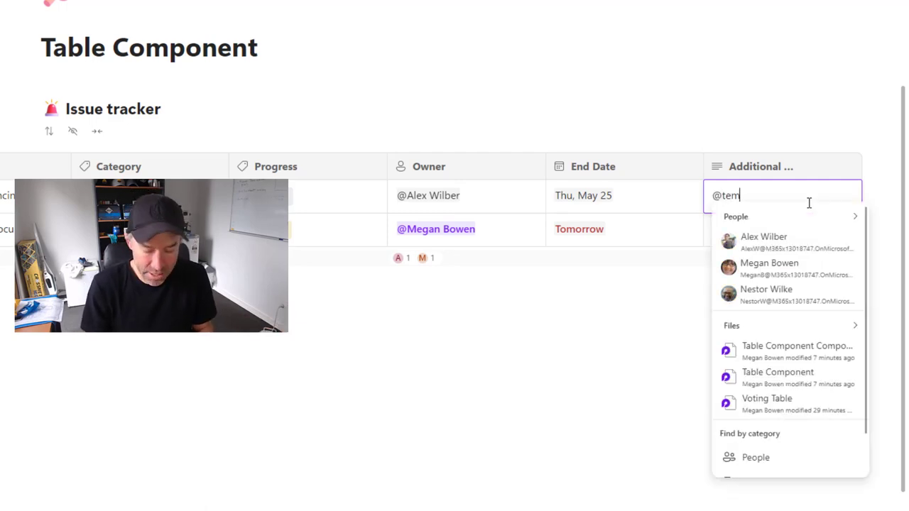
type("plate")
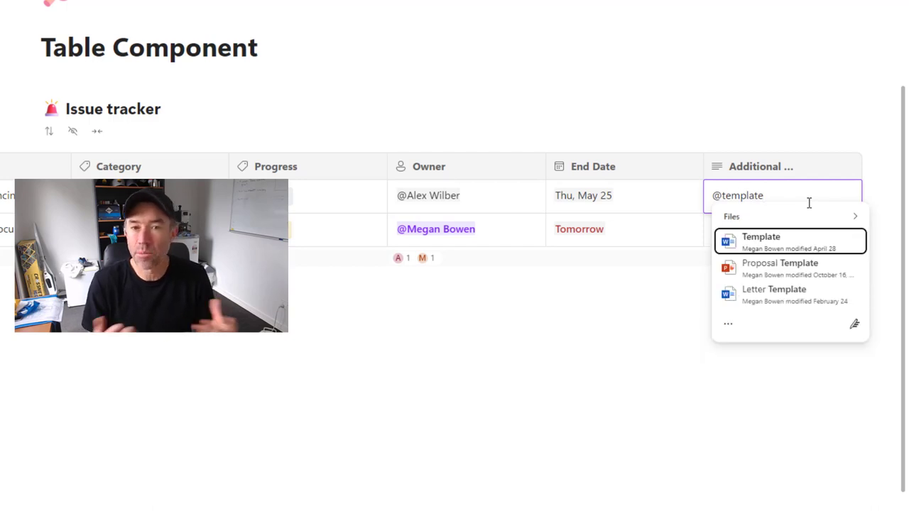
left_click(768, 272)
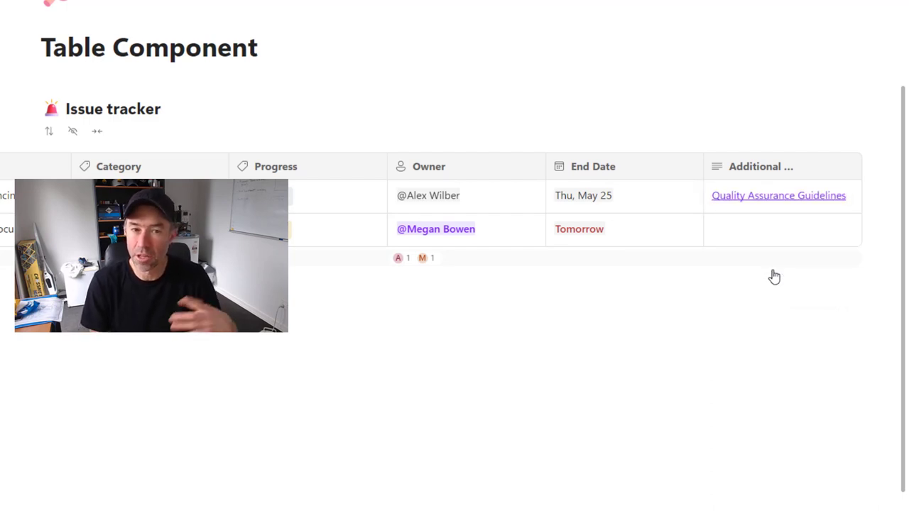
Add a new line below the Quality Assurance Guidelines link in the same cell and insert a robot emoji
left_click(816, 224)
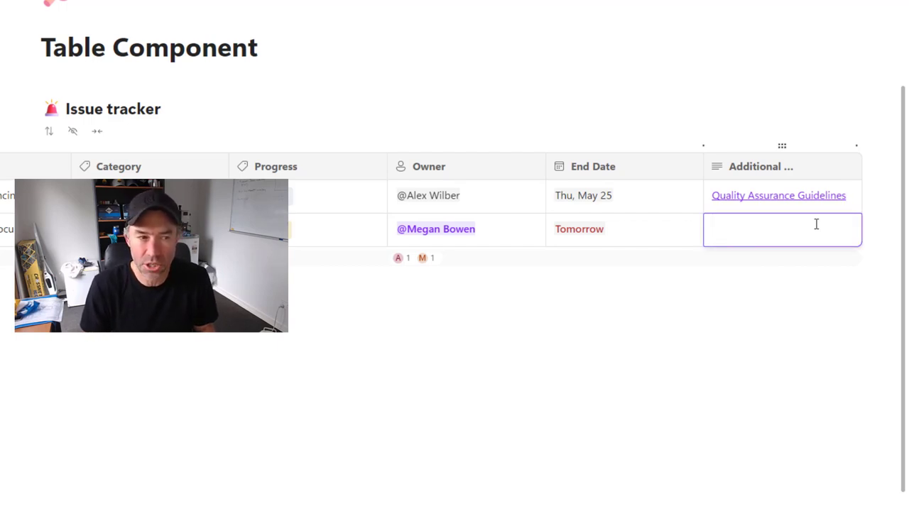
left_click(848, 199)
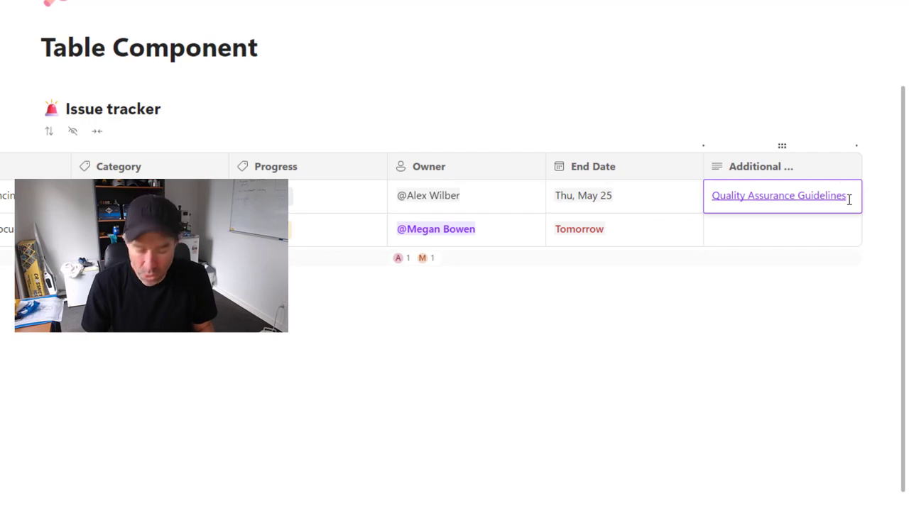
key("Return")
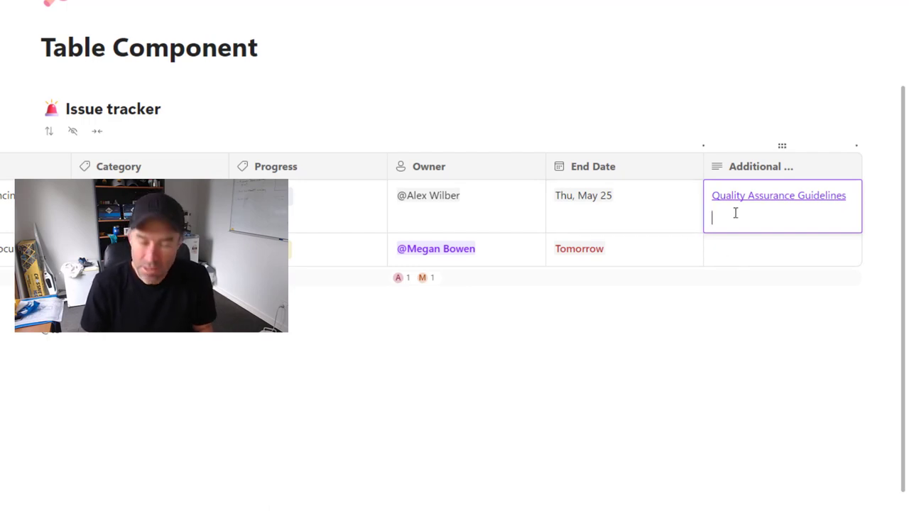
type("/")
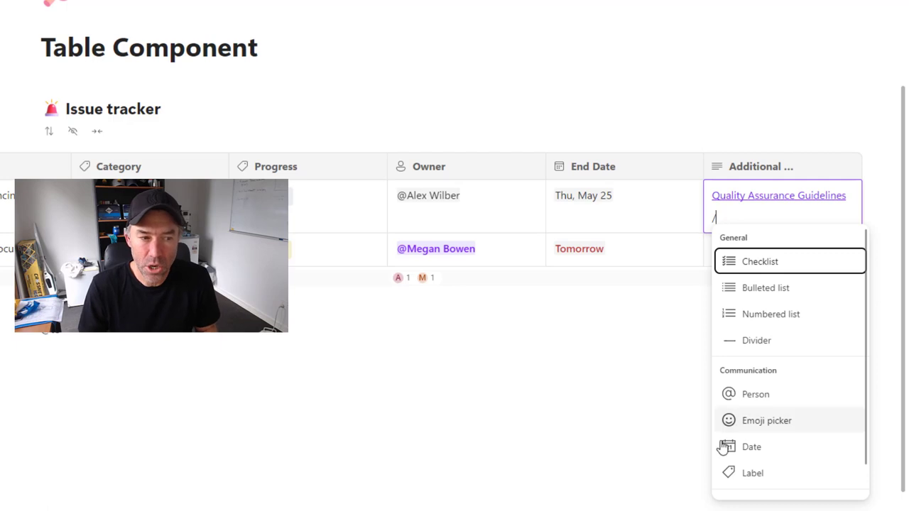
key("BackSpace")
key("super+period")
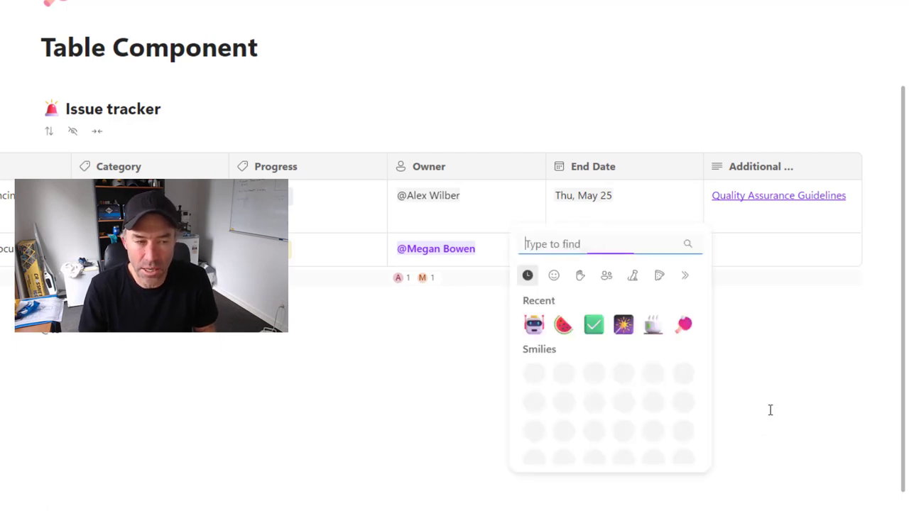
left_click(533, 327)
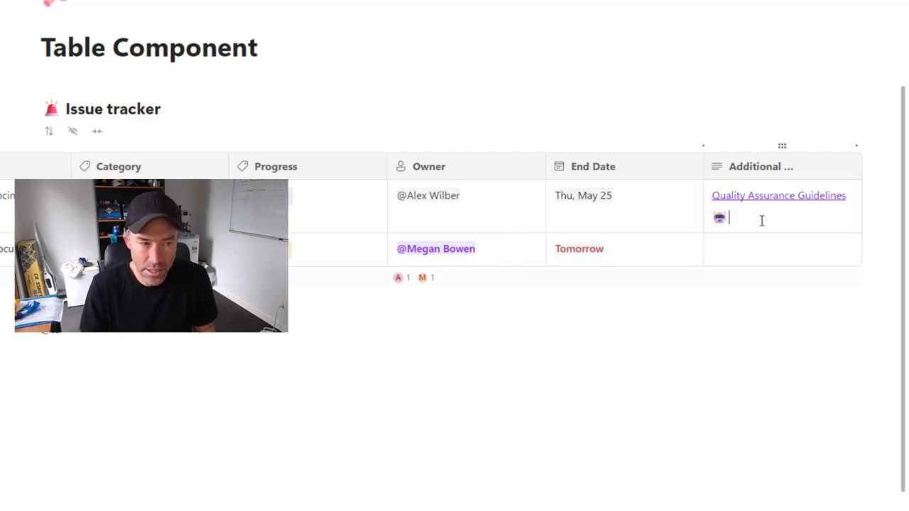
type("@")
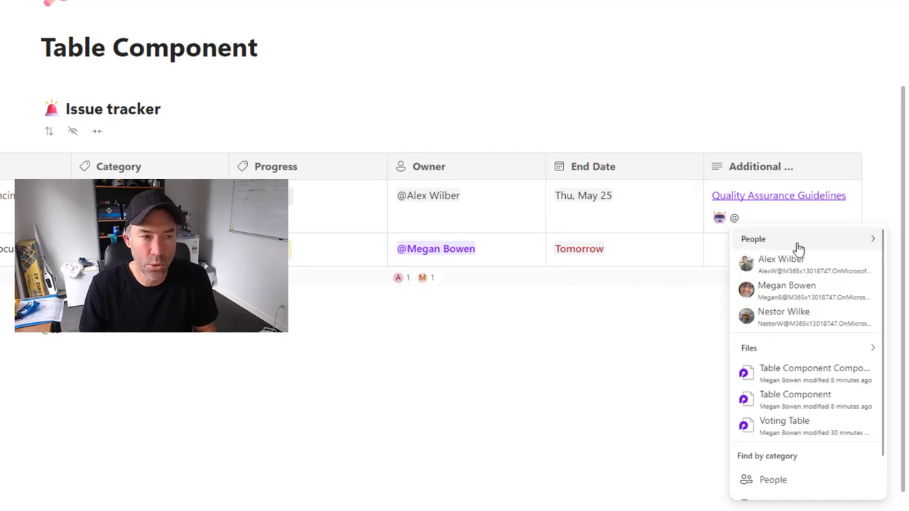
scroll(788, 422, "down", 1)
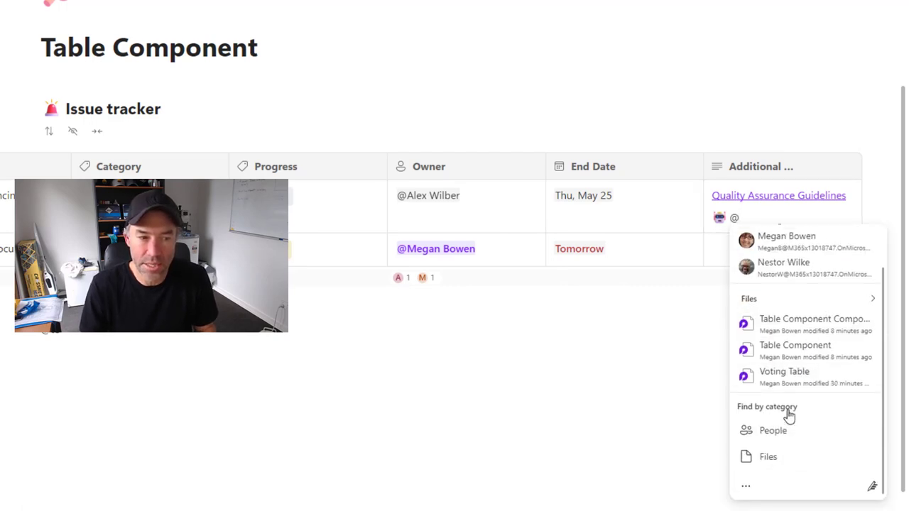
left_click(764, 217)
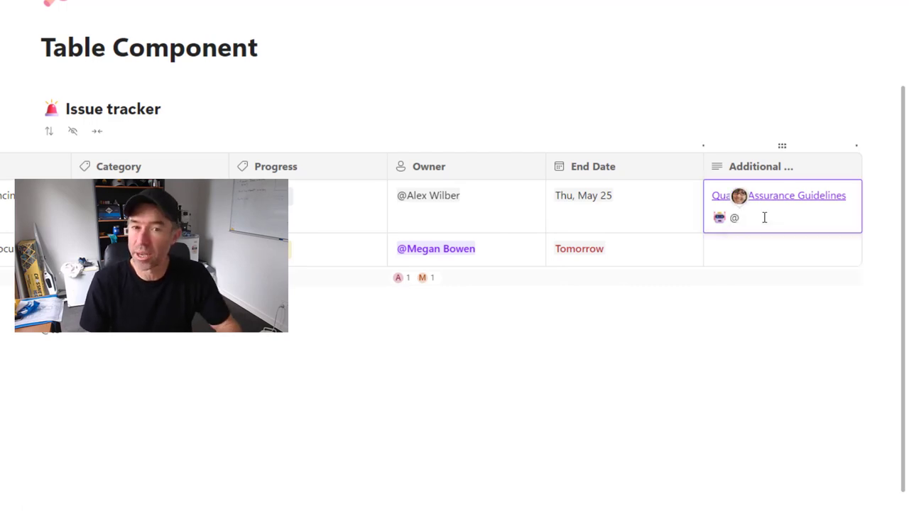
key("BackSpace")
Turn the line below the Quality Assurance Guidelines link into a numbered list and remove the robot emoji from it
type("/")
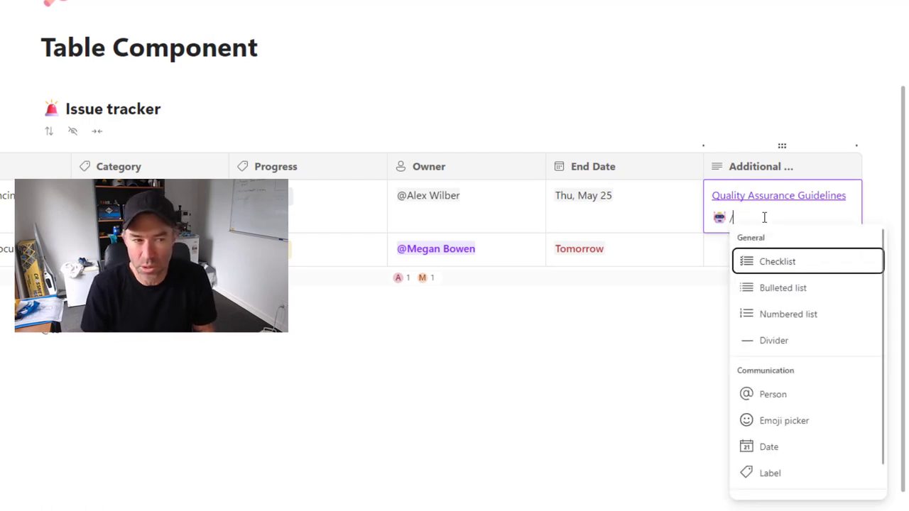
left_click(793, 319)
key("BackSpace")
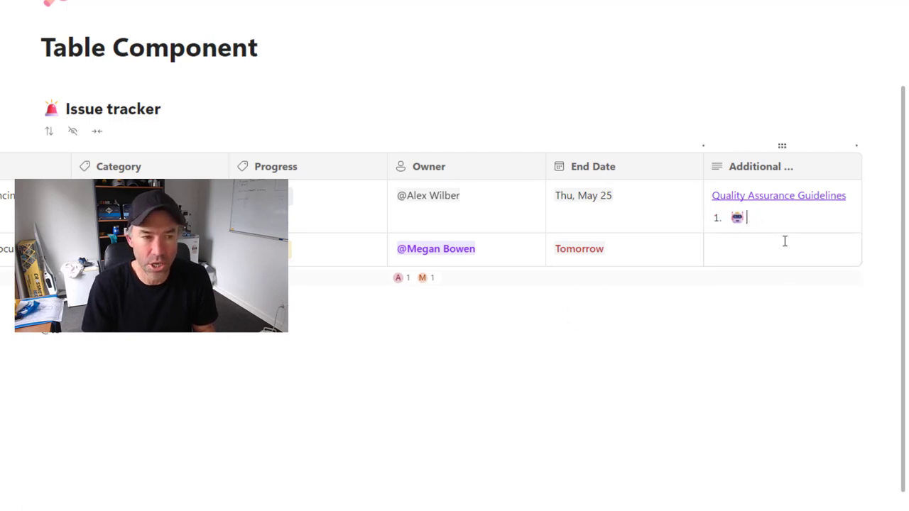
key("BackSpace")
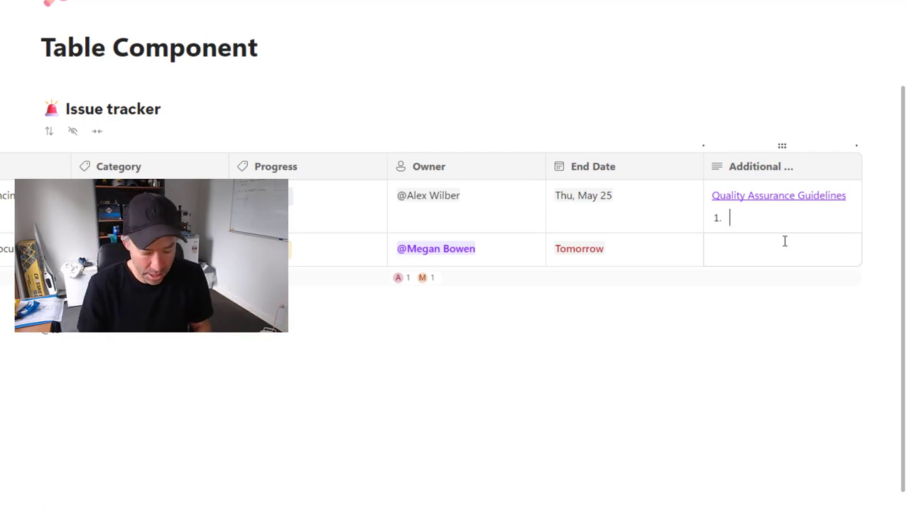
Enter "Step 1", "Step 2" and "Step 3" as the three items of the numbered list
type("Step 1")
key("Return")
type("S")
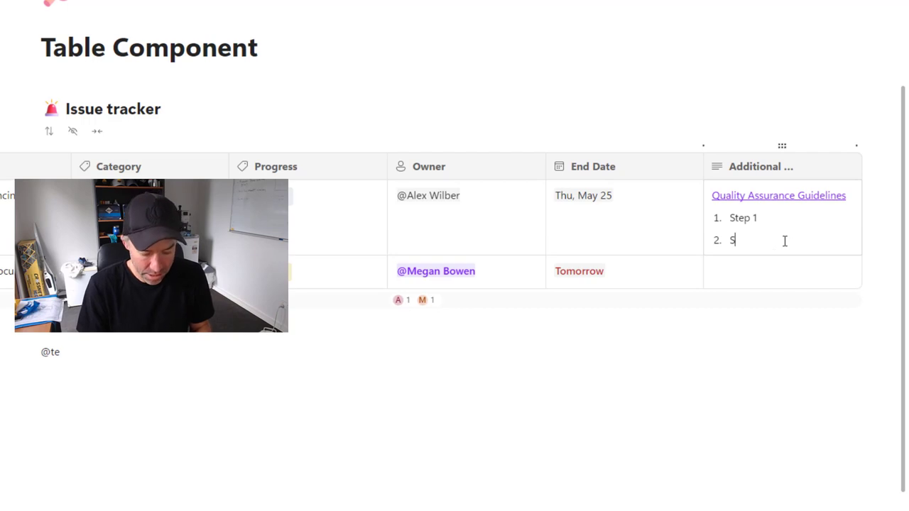
type("tep 2")
key("Return")
type("S")
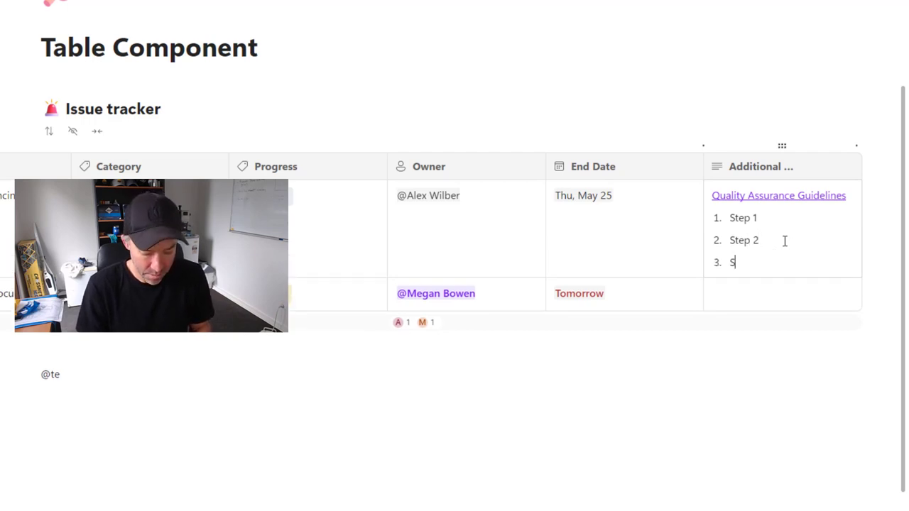
type("tep")
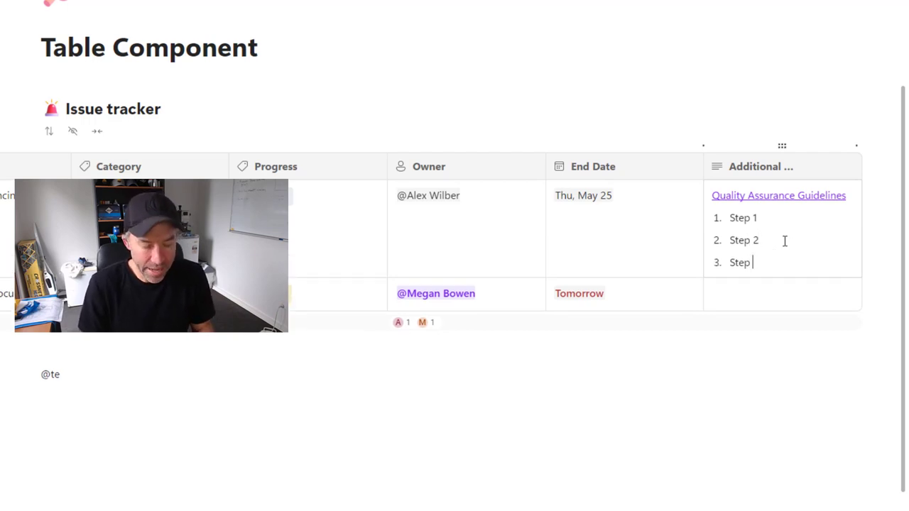
type(" 3")
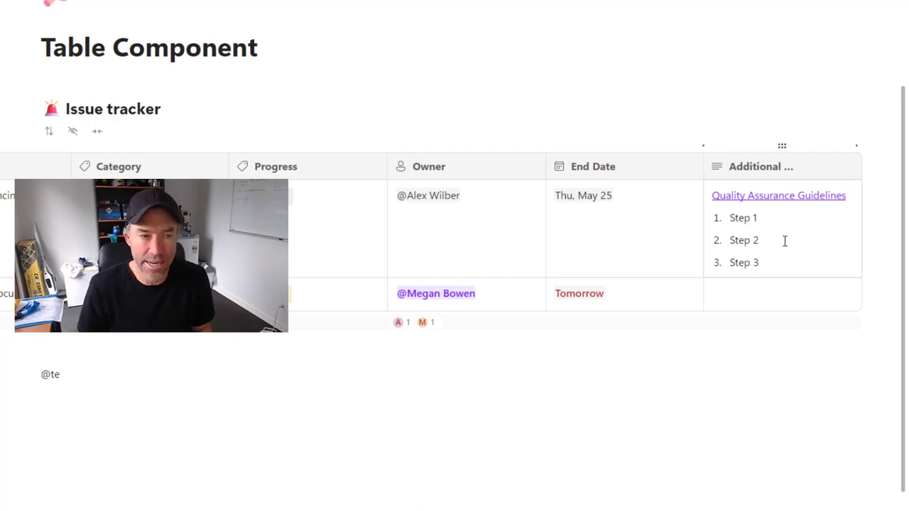
End the numbered list with a plain line containing "/" and review the content types that can be inserted there
key("Return")
key("BackSpace")
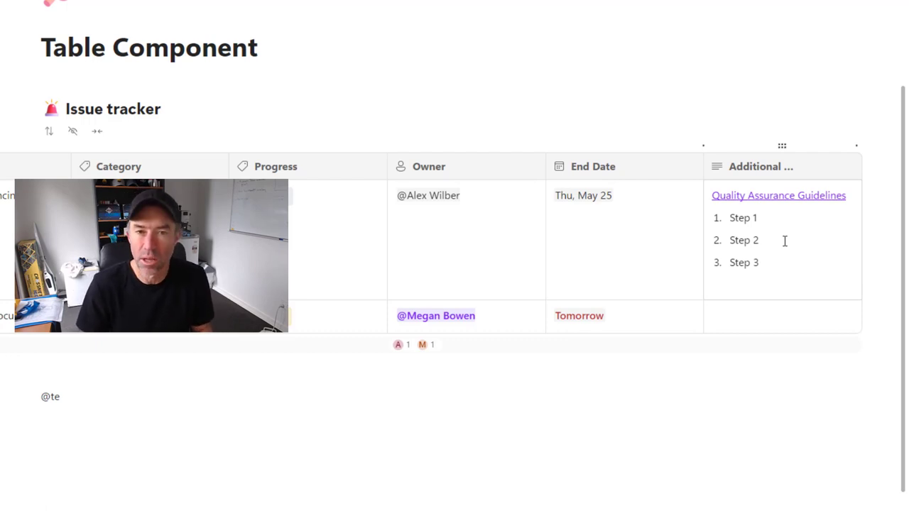
type("/")
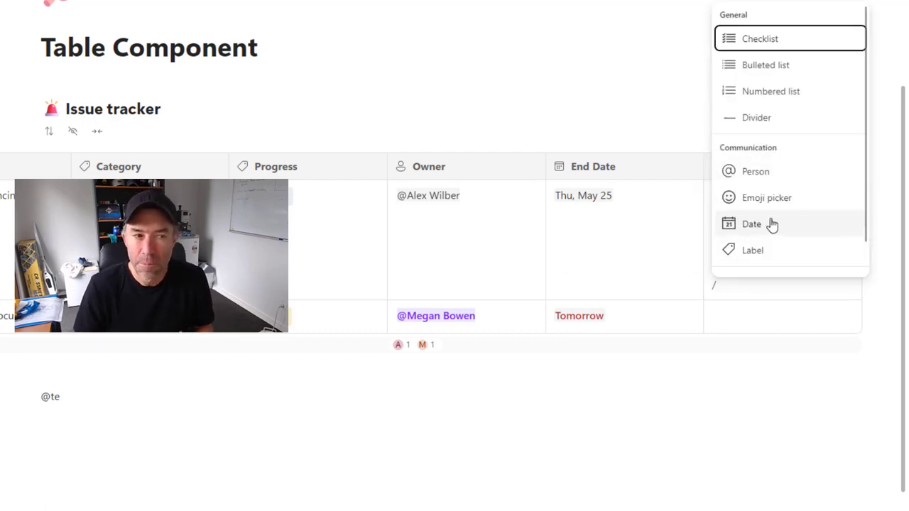
scroll(786, 158, "down", 1)
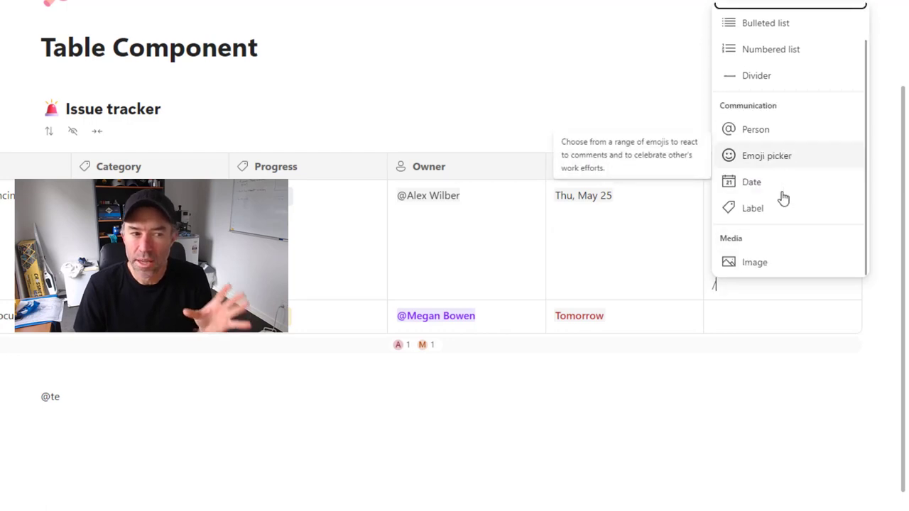
scroll(784, 198, "up", 1)
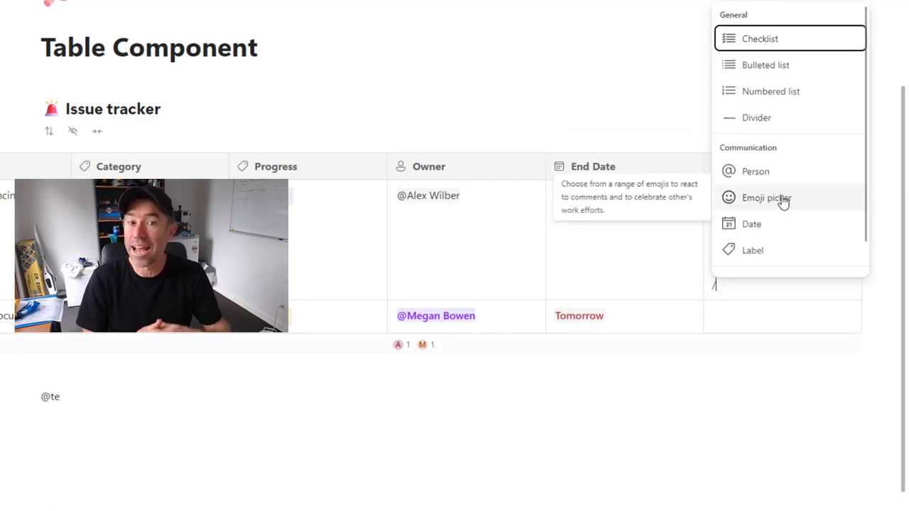
left_click(682, 114)
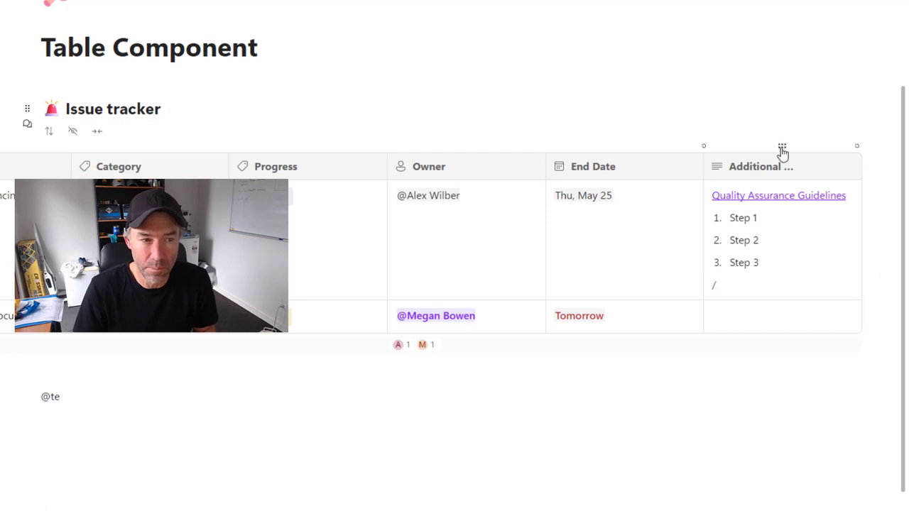
Insert a column between End Date and Additional Information and change its type to Voting
left_click(849, 167)
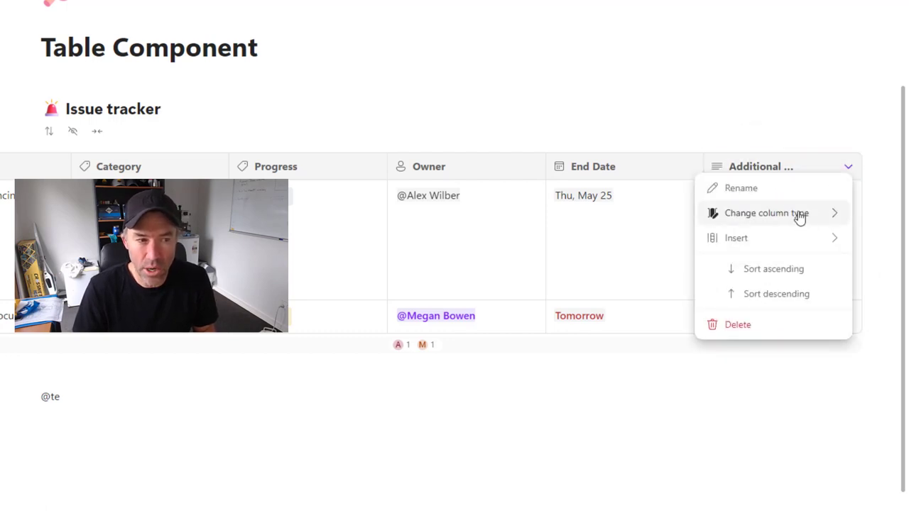
left_click(744, 242)
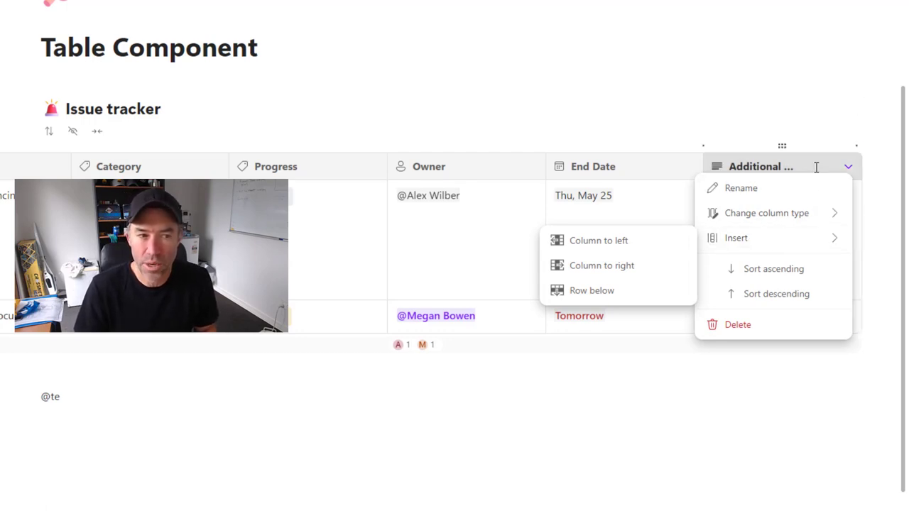
left_click(642, 241)
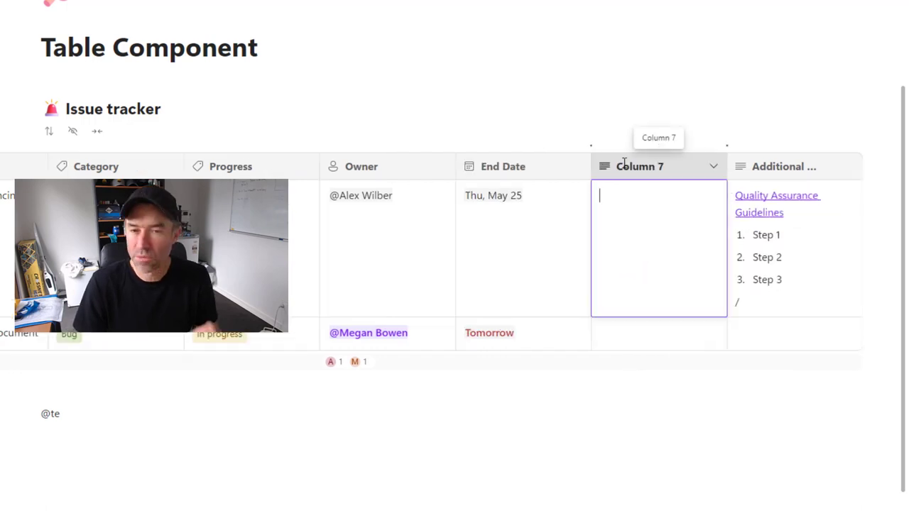
left_click(714, 169)
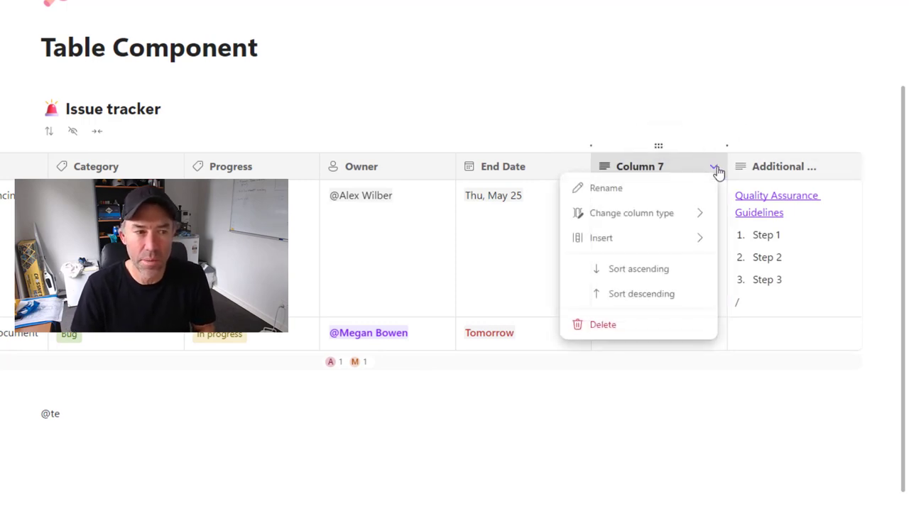
left_click(675, 223)
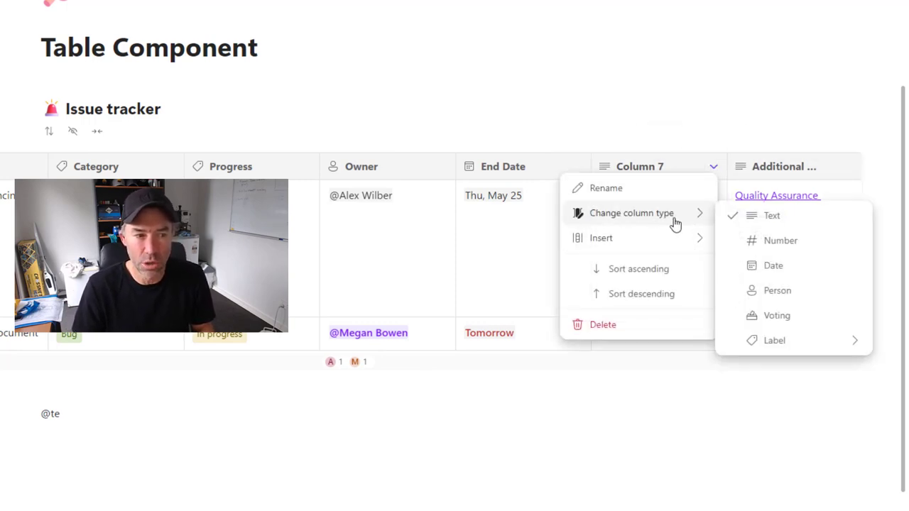
left_click(785, 316)
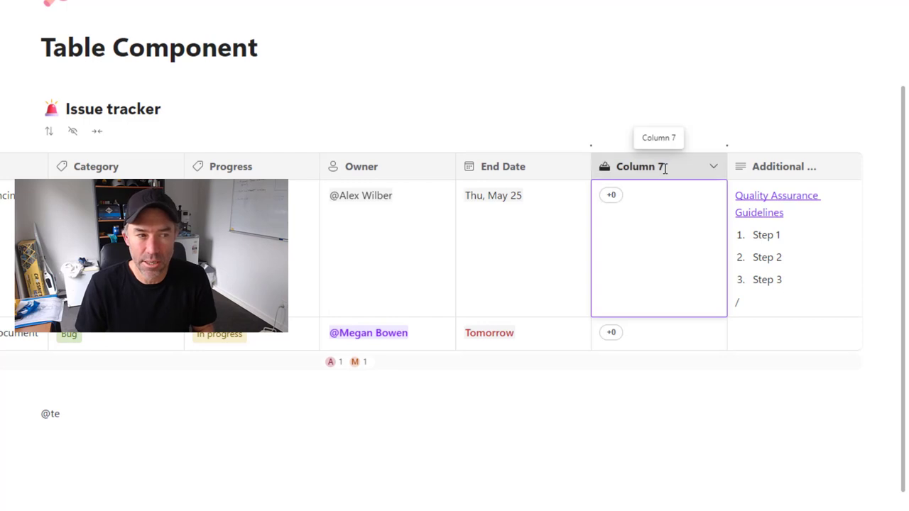
Name the new voting column "Your votes"
left_click(715, 169)
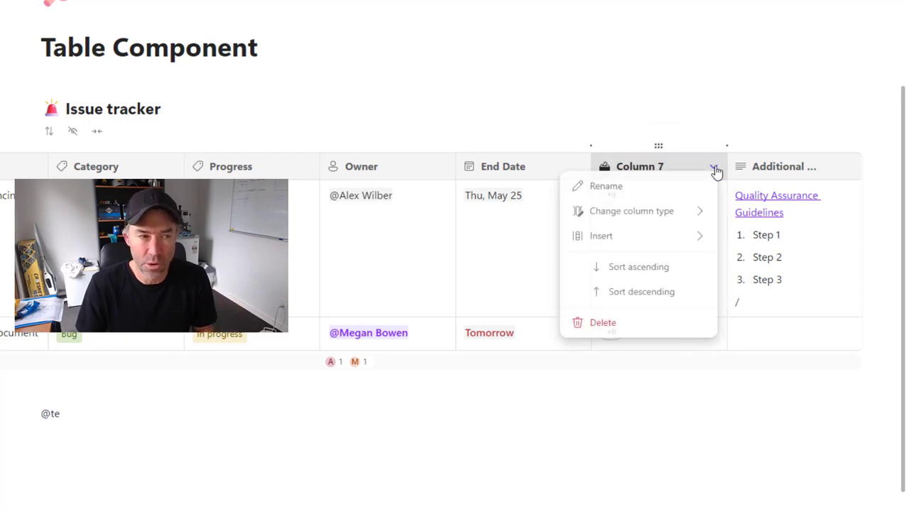
key("Escape")
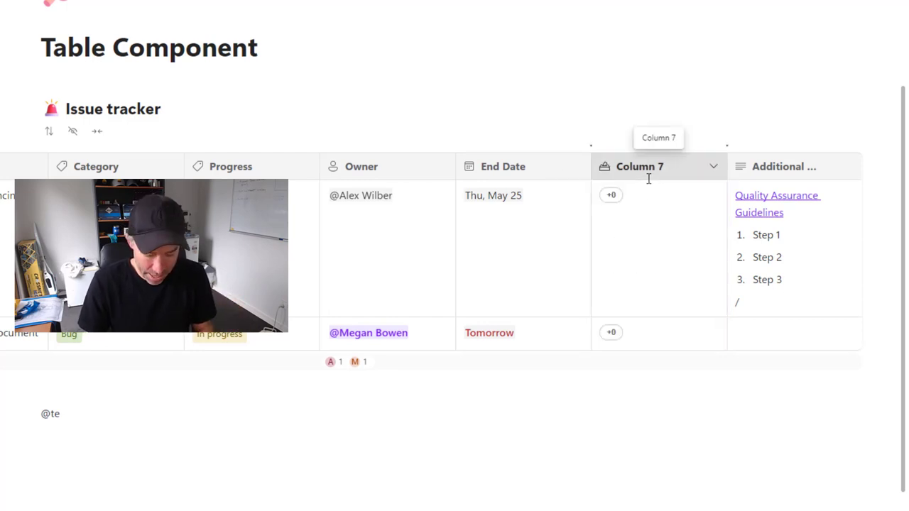
type("Your voate")
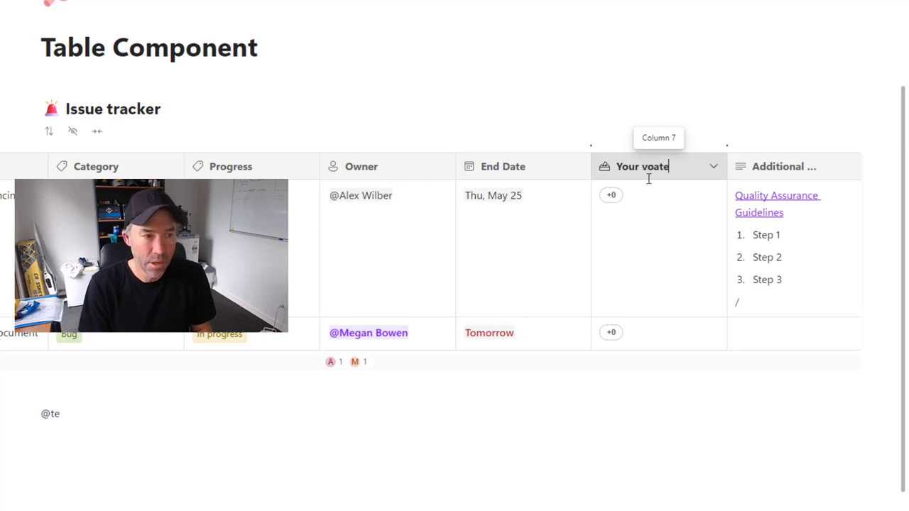
key("BackSpace")
key("BackSpace")
key("BackSpace")
type("tes")
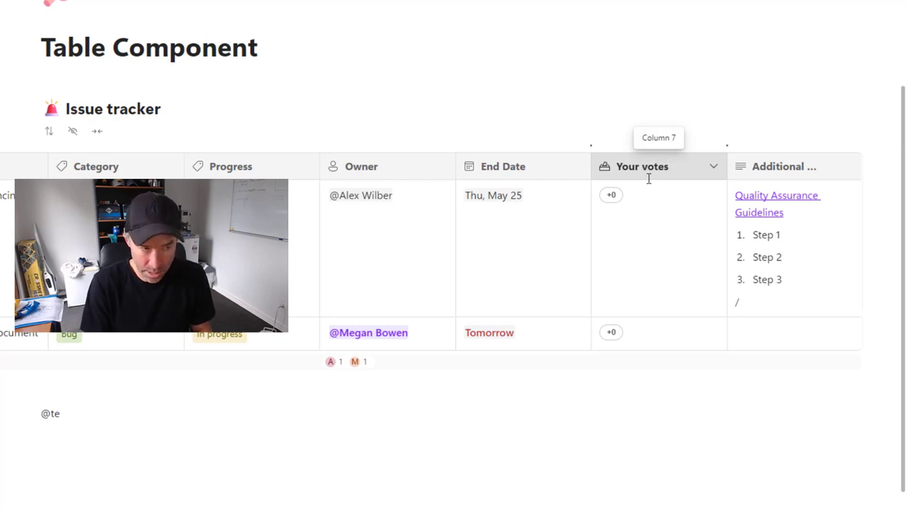
Replace the voting column's name with "Priority Voting"
key("BackSpace")
key("BackSpace")
key("BackSpace")
key("BackSpace")
key("BackSpace")
key("BackSpace")
key("BackSpace")
key("BackSpace")
key("BackSpace")
key("BackSpace")
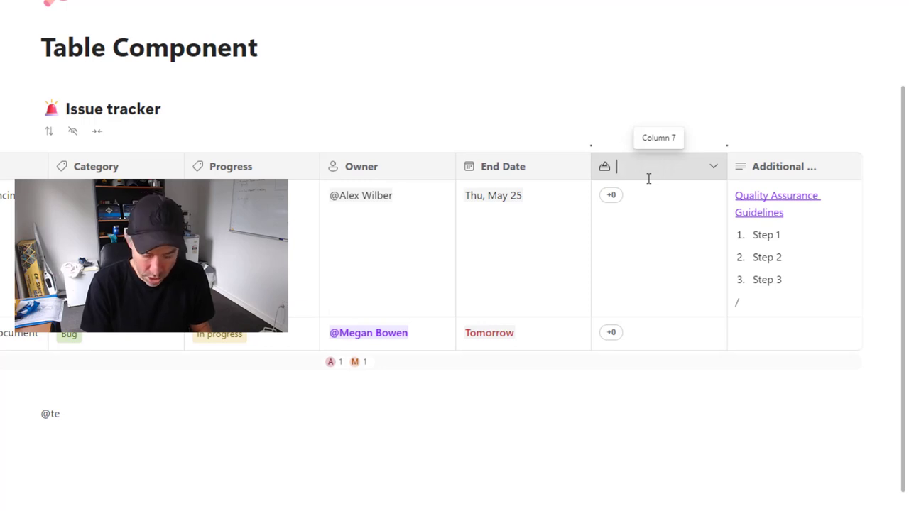
type("Proj")
type("roir")
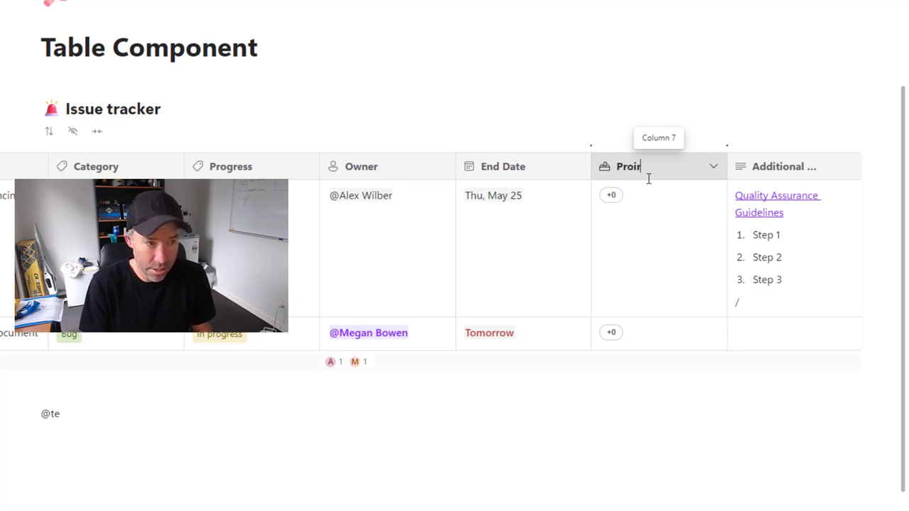
key("BackSpace")
key("BackSpace")
key("BackSpace")
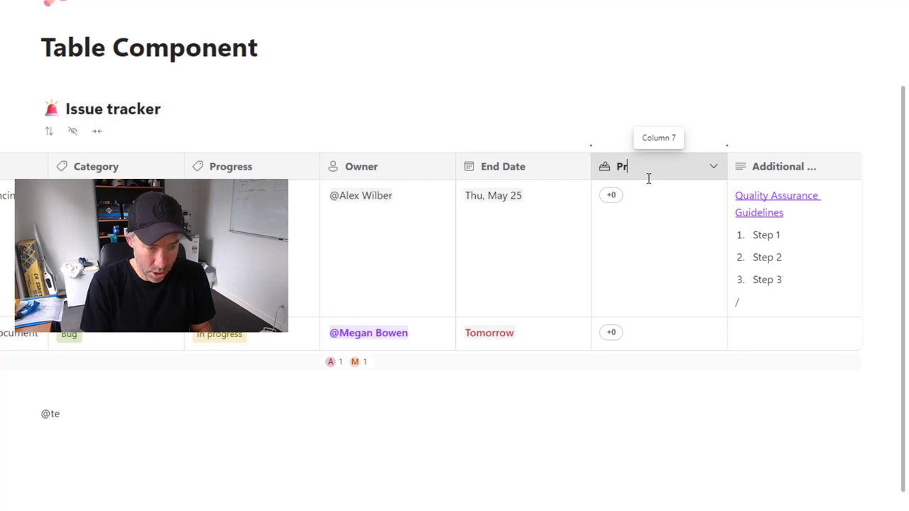
type("iority Voting")
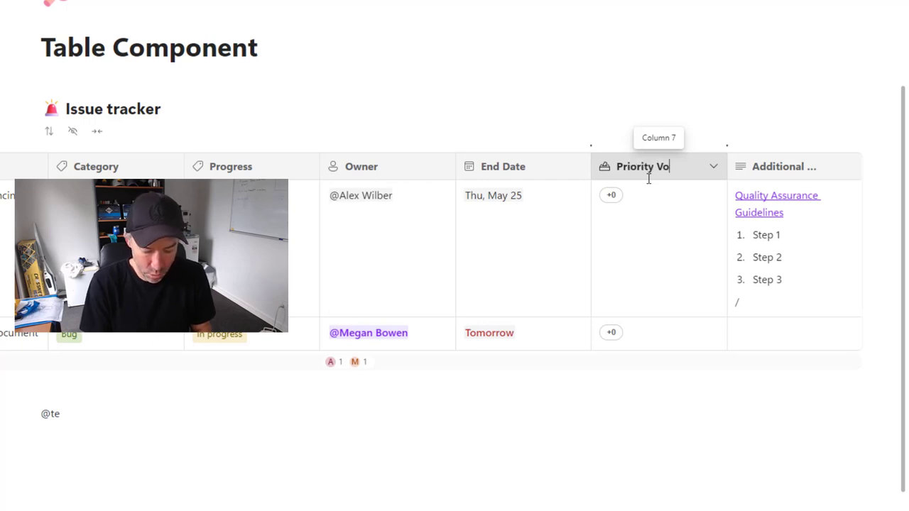
left_click(673, 404)
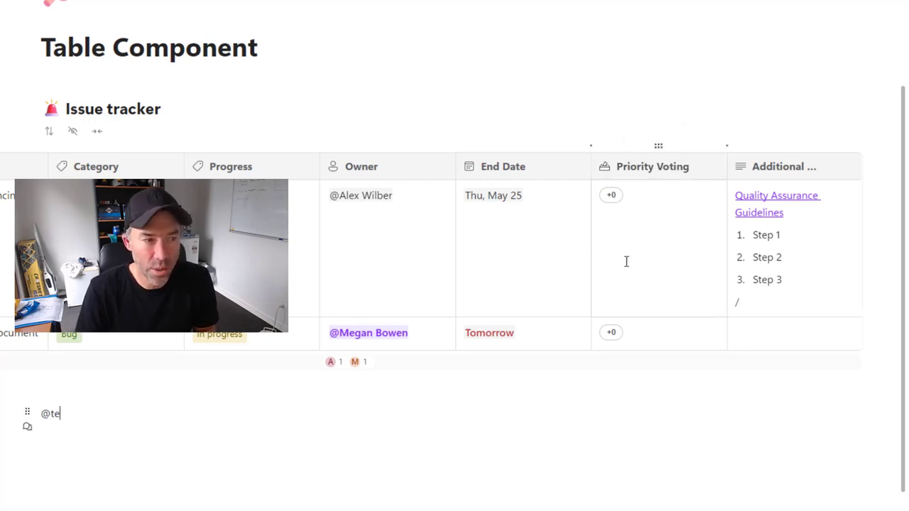
Cast a vote for the "OneDrive not Syncing" issue and convert the whole table into a Loop component
left_click(609, 199)
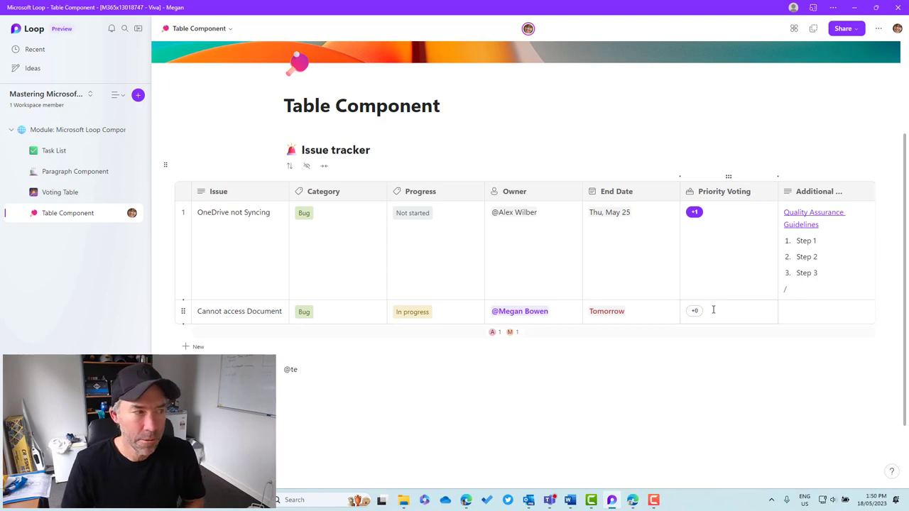
left_click(166, 167)
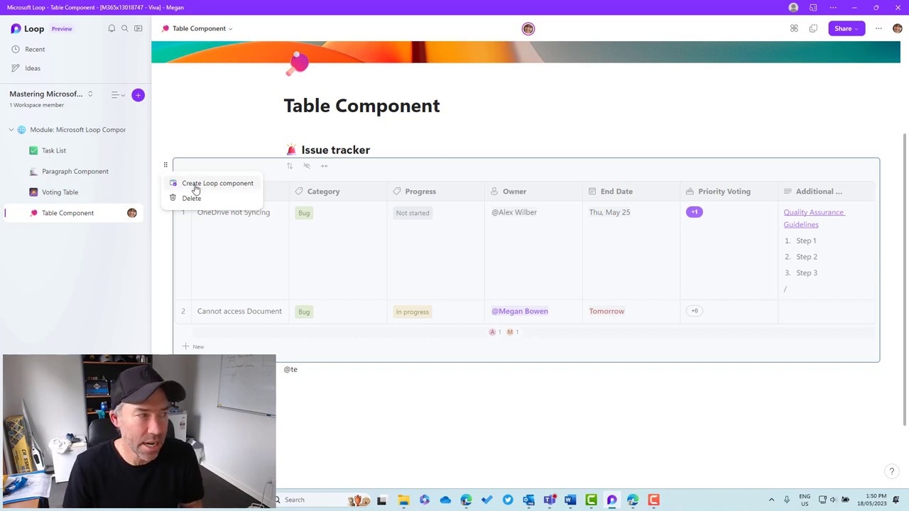
key("Escape")
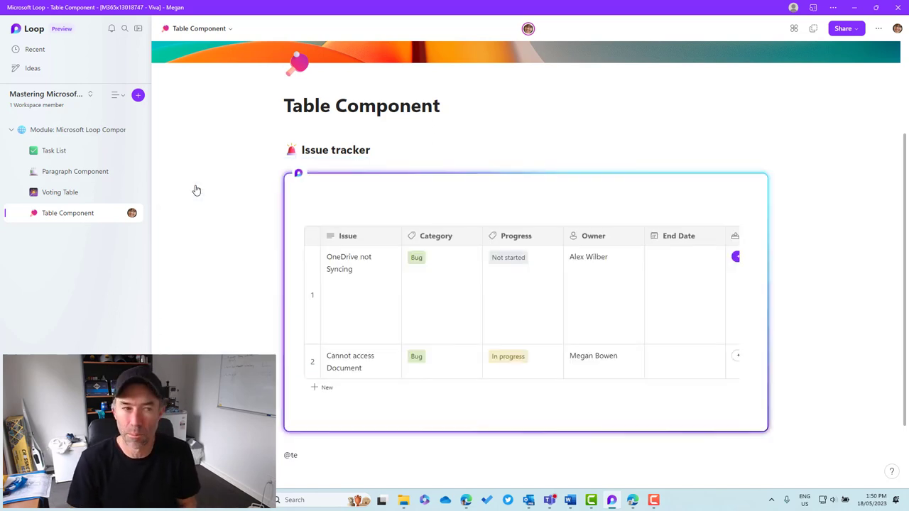